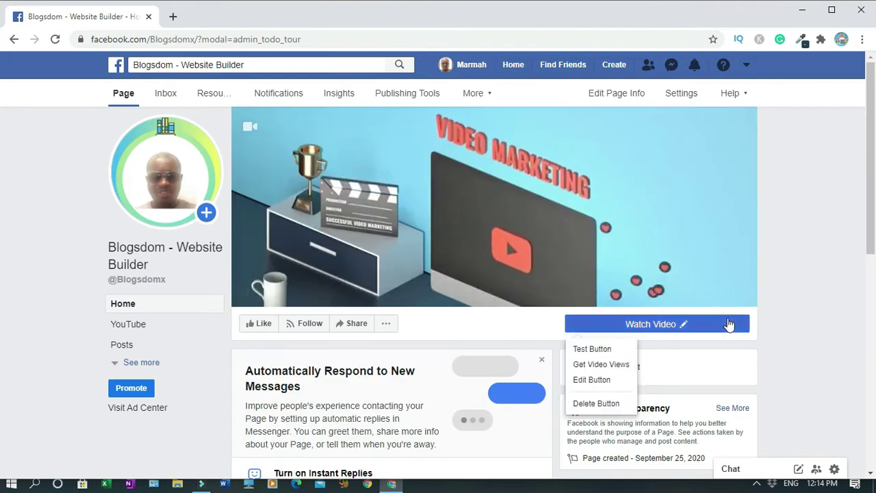
Turn up the volume of the Facebook page's playing cover video.
click(739, 265)
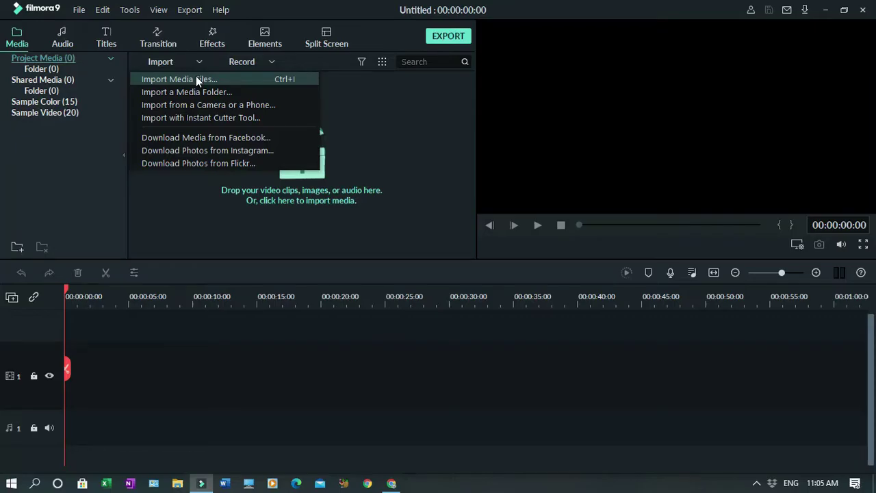
Import Stock Market, Seo, Analysis, Mall, Conference Room, Coins and Finance from Downloads into project media.
click(196, 76)
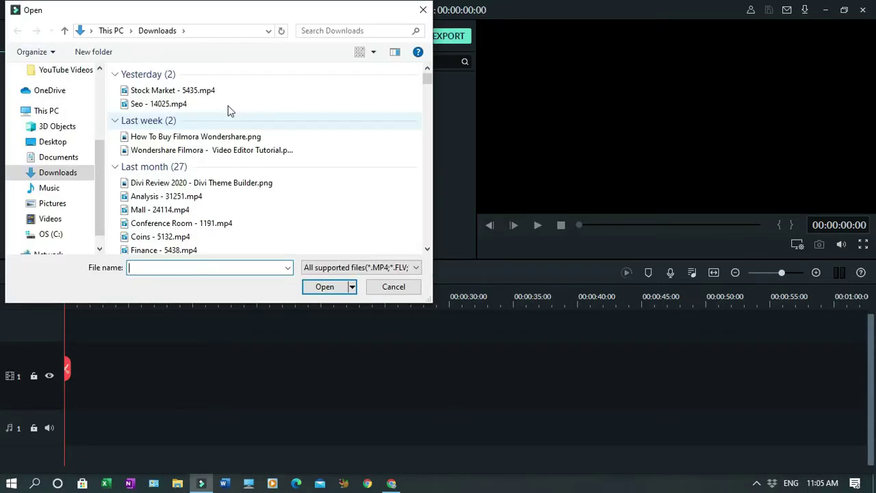
click(212, 95)
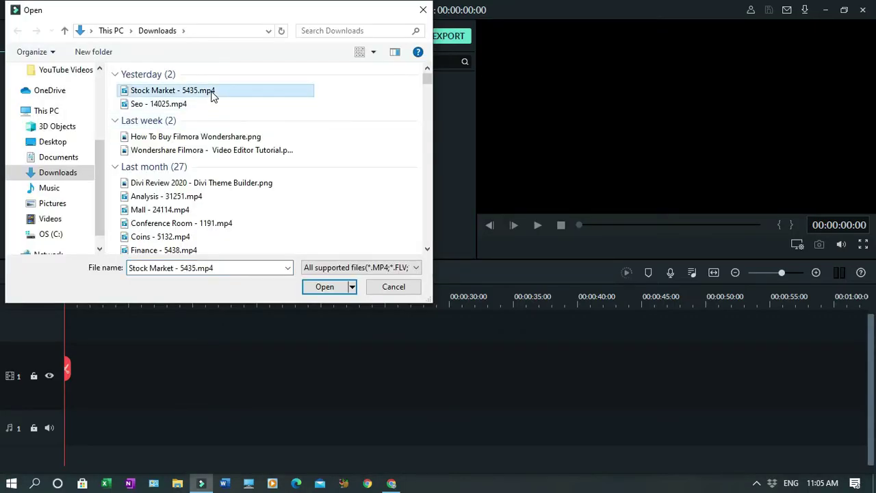
ctrl+click(204, 103)
ctrl+click(188, 198)
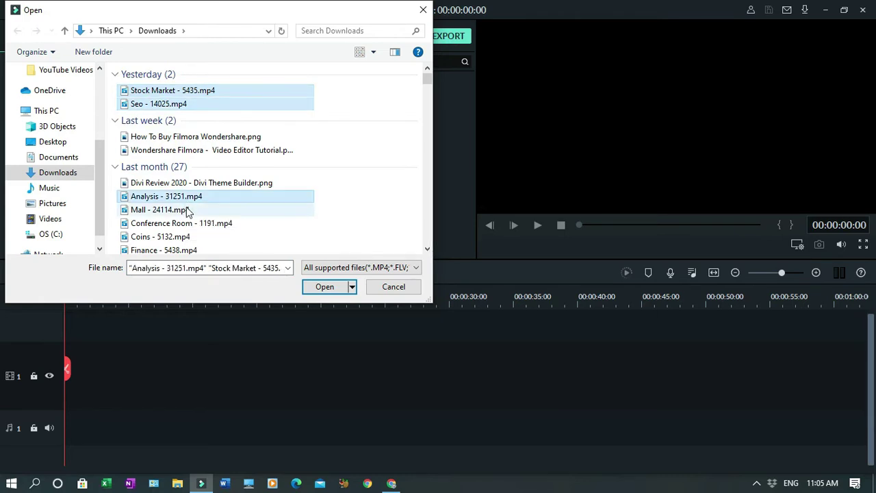
ctrl+click(184, 224)
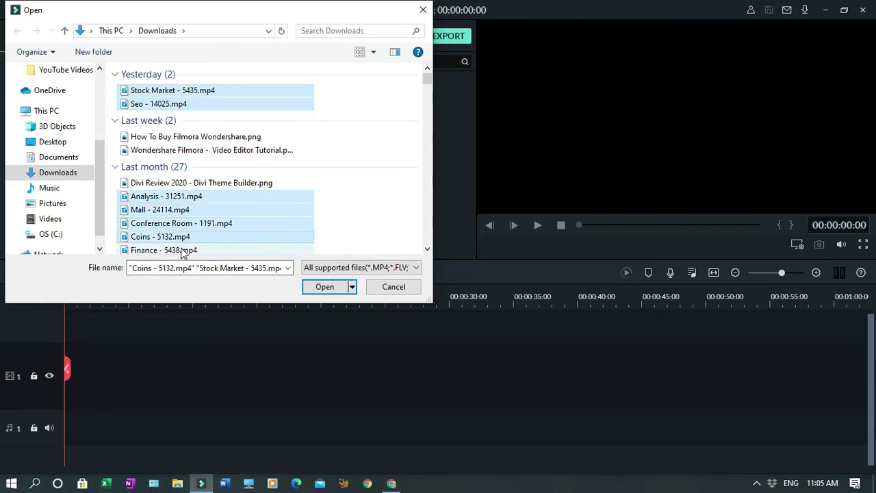
ctrl+click(182, 250)
click(427, 249)
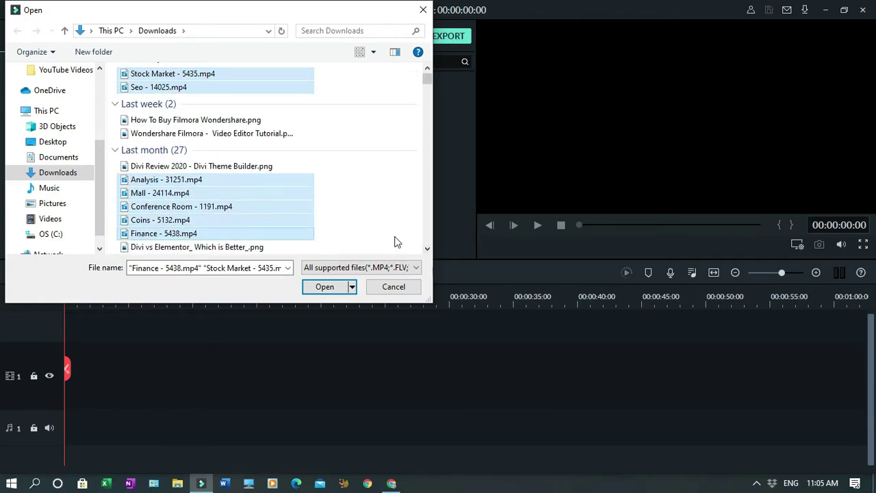
click(317, 289)
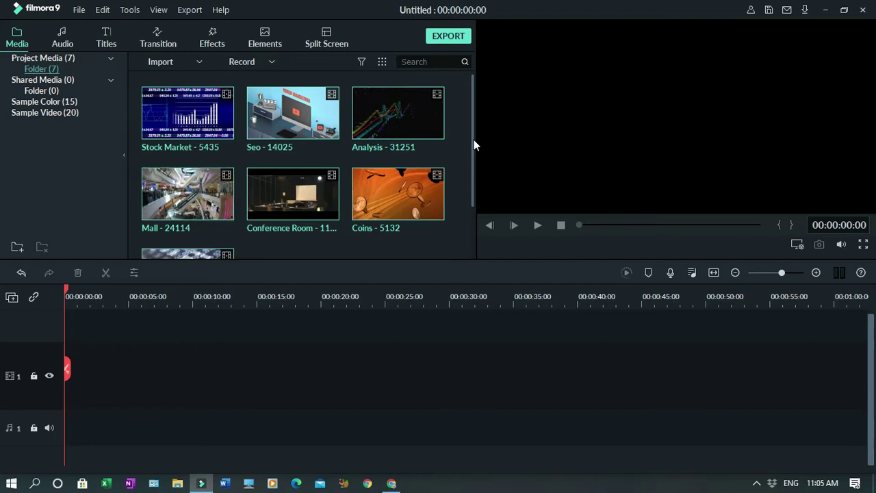
scroll(325, 238, down, 2)
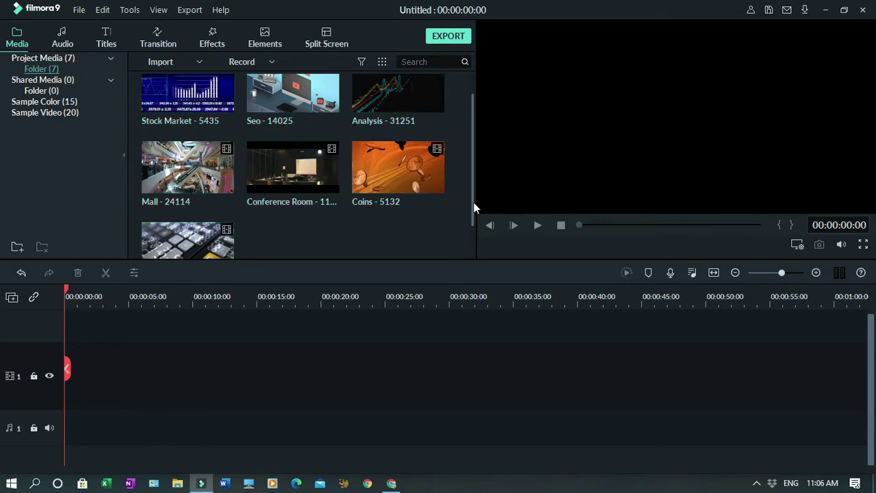
scroll(472, 203, up, 1)
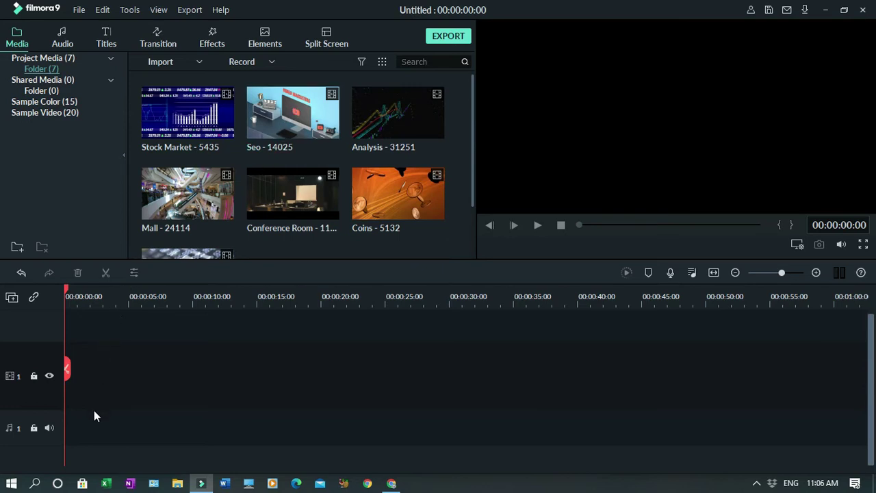
Place Seo, Stock Market, Analysis, Coins and Conference Room end to end on the video track.
mouse_move(311, 111)
mouse_down()
mouse_move(311, 128)
mouse_move(61, 380)
mouse_up()
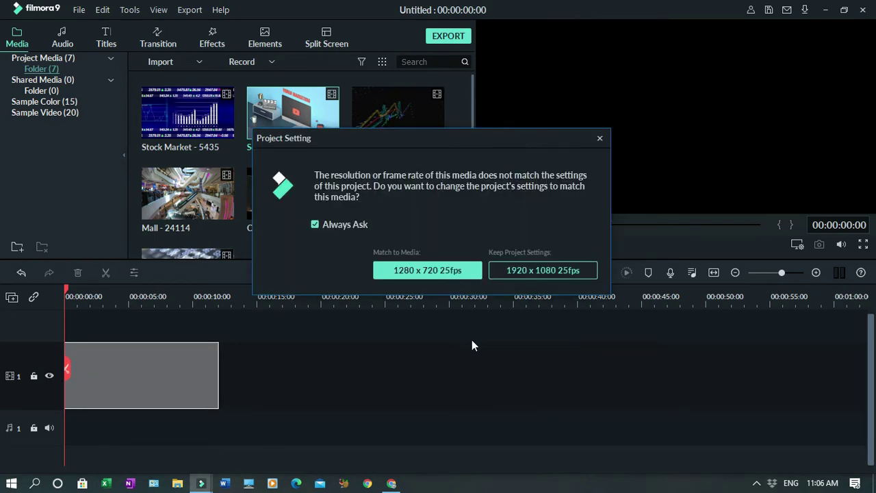
key(Return)
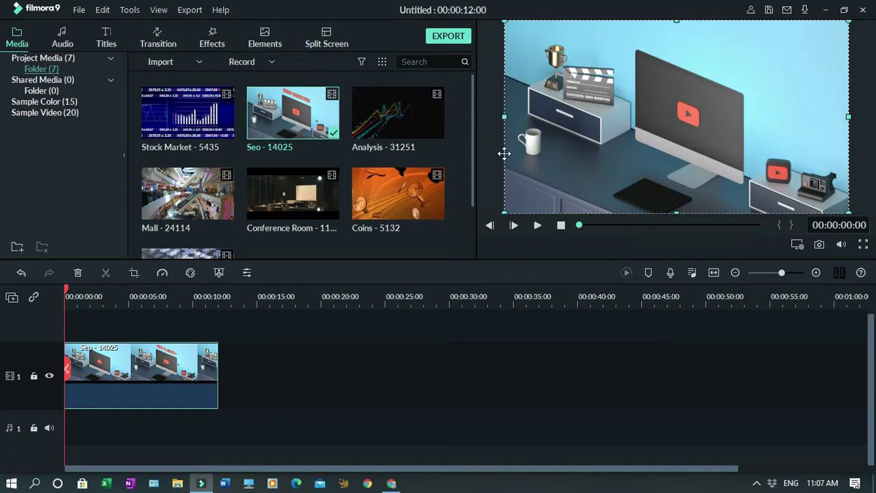
click(489, 143)
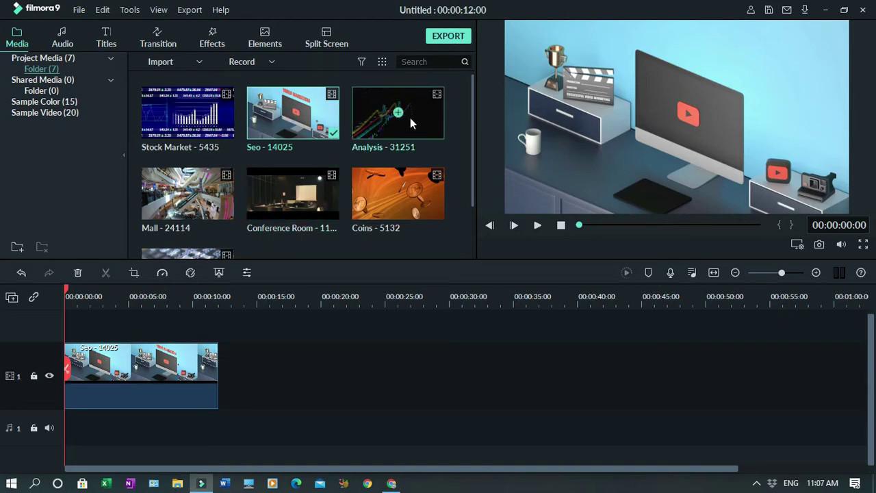
mouse_move(188, 113)
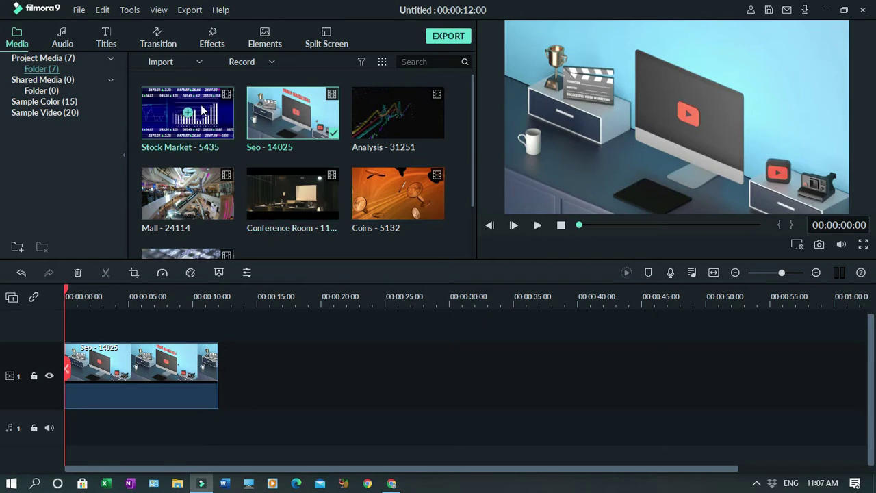
drag(201, 110, 221, 367)
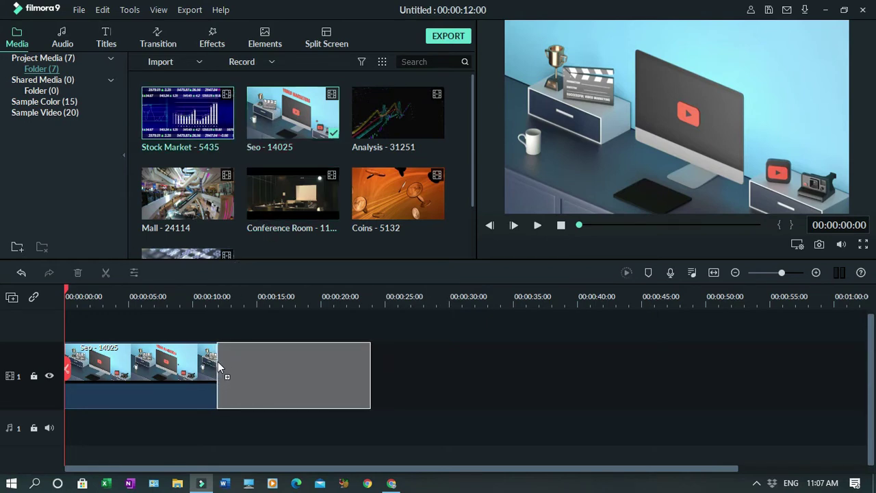
mouse_move(220, 368)
mouse_down()
mouse_move(211, 361)
mouse_move(218, 366)
mouse_up()
drag(218, 361, 217, 360)
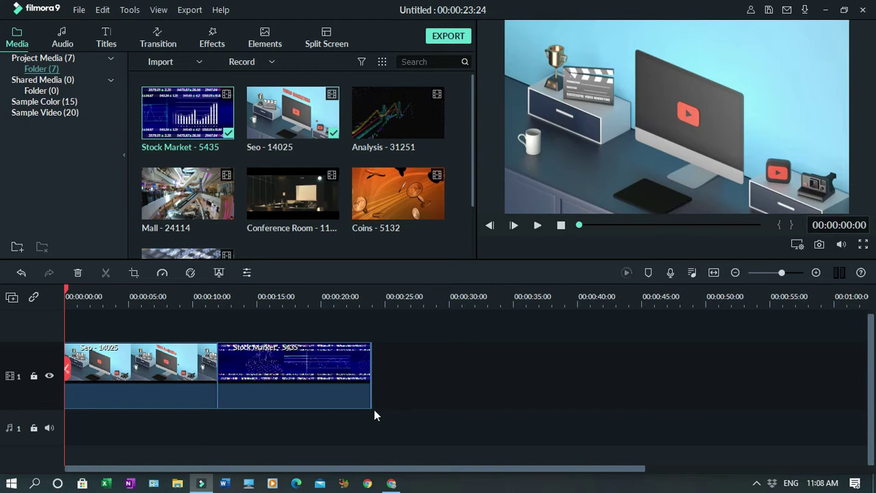
click(371, 406)
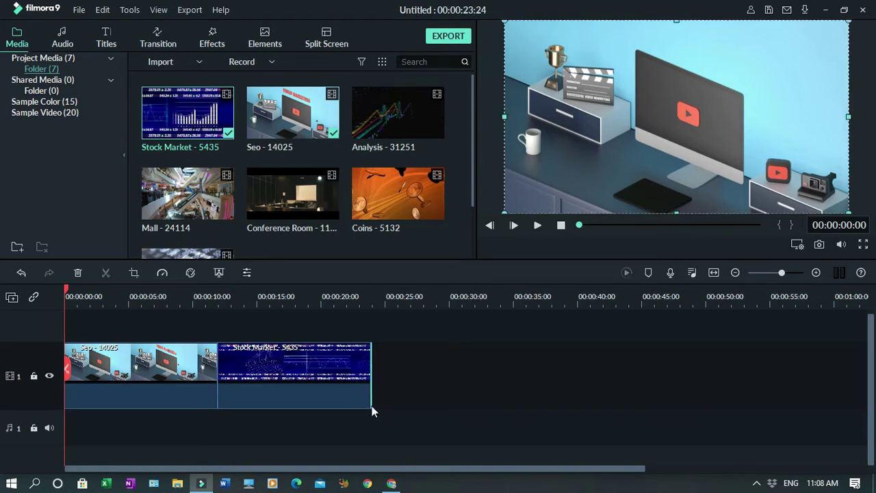
drag(381, 109, 379, 350)
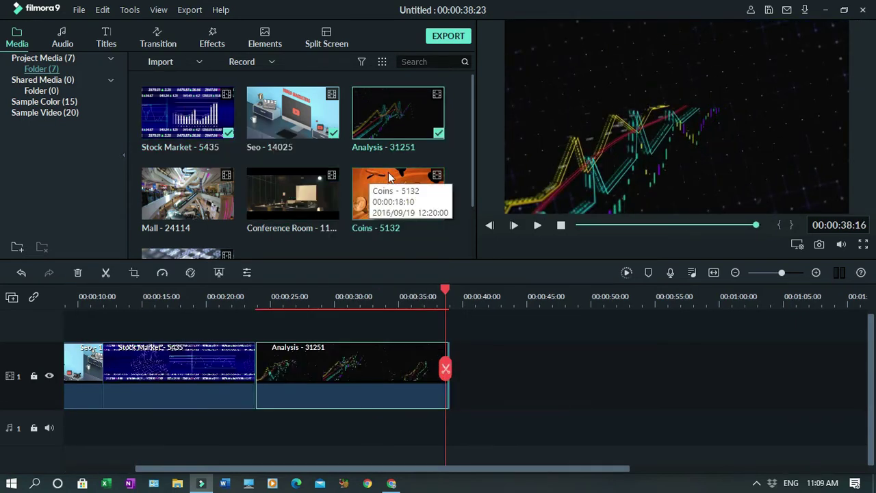
drag(383, 195, 449, 345)
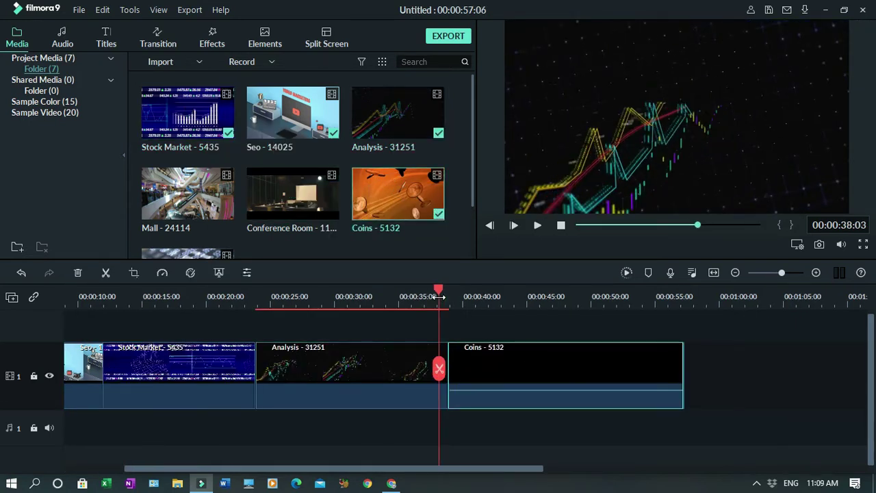
drag(273, 181, 684, 353)
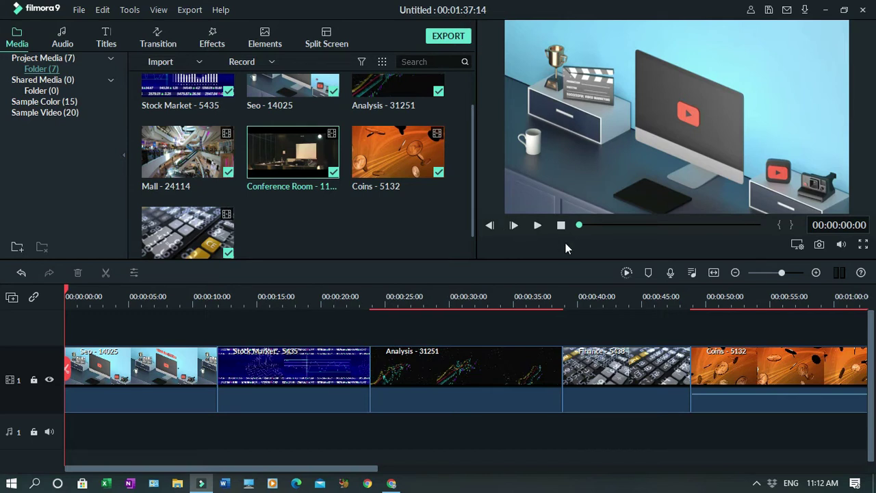
Split the Seo clip about five seconds in and delete its ending.
click(537, 225)
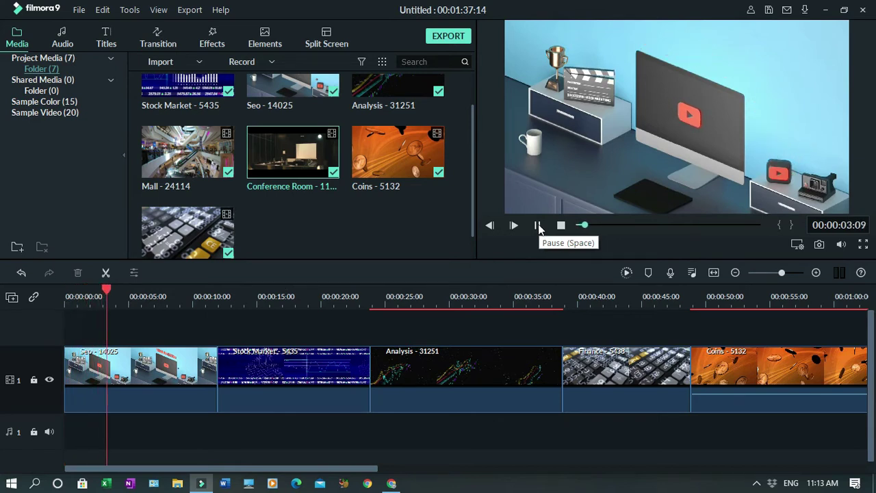
click(537, 225)
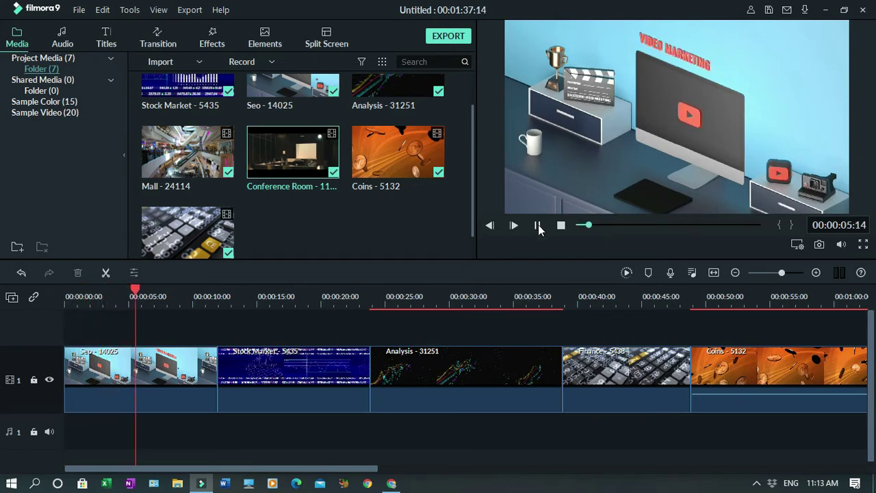
click(106, 273)
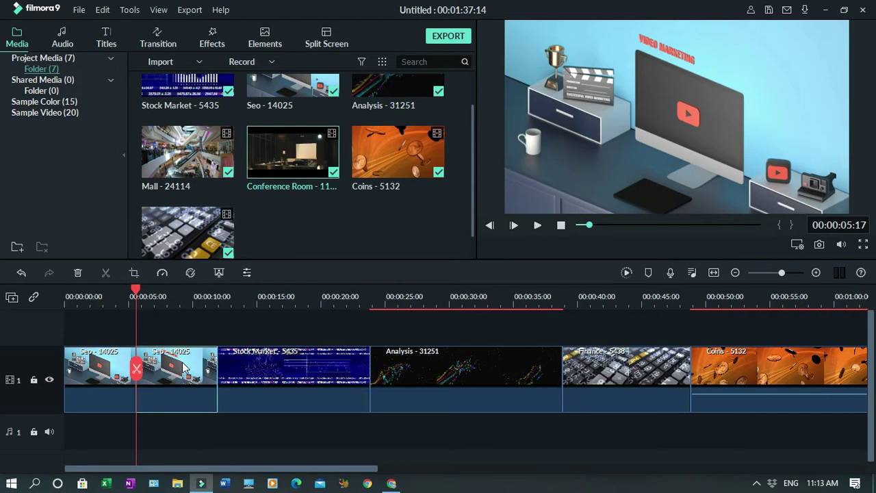
key(Delete)
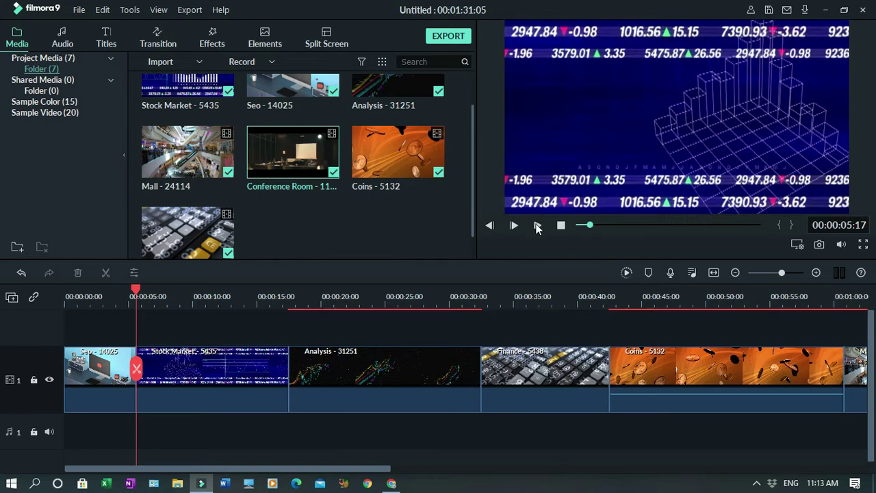
Split the Stock Market clip at twelve seconds and select its leftover end.
click(538, 226)
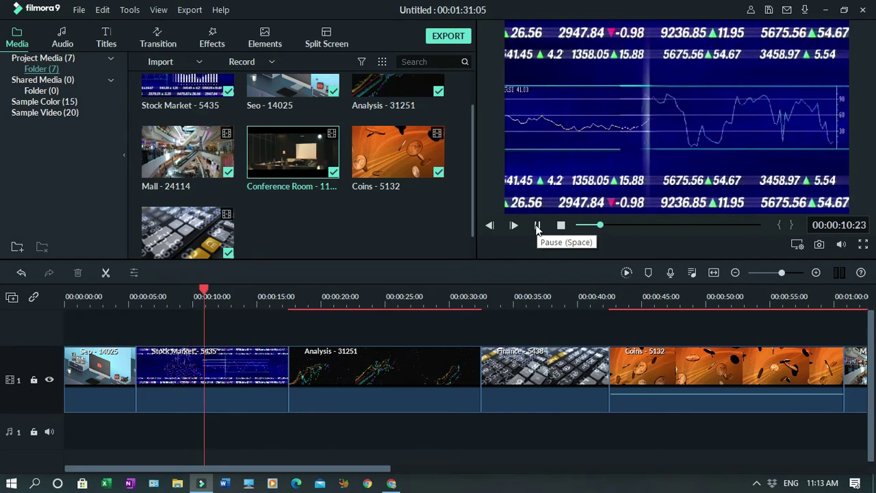
click(537, 226)
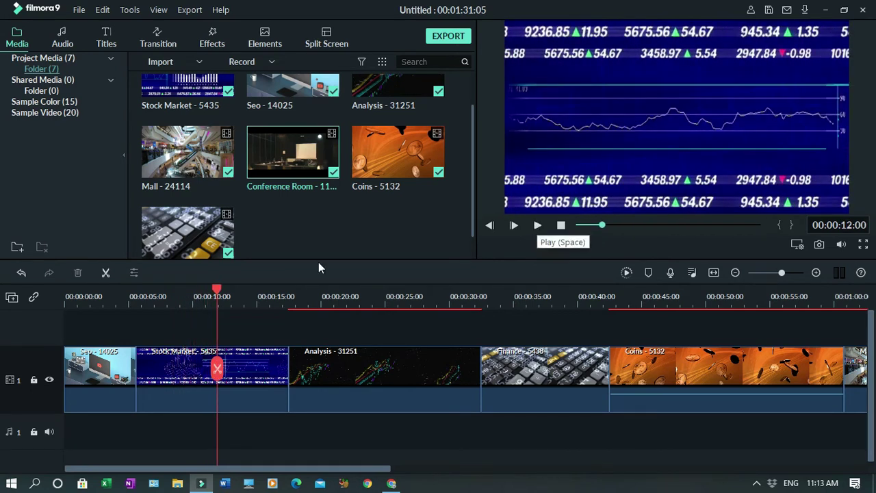
click(105, 274)
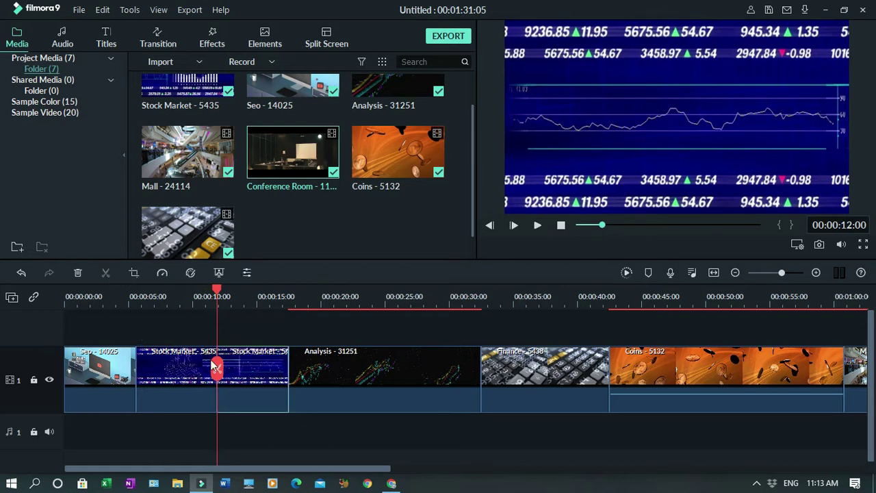
click(259, 365)
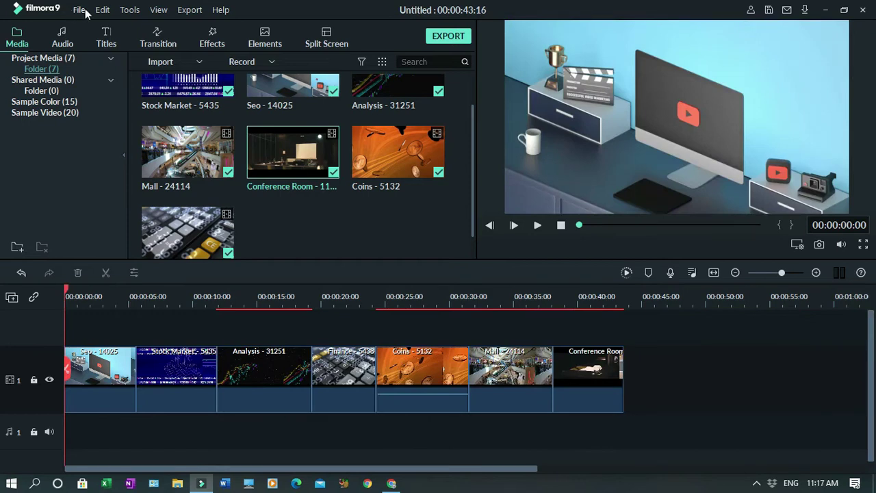
Set the project aspect ratio to square 1:1 (Instagram) in Project Settings.
click(80, 11)
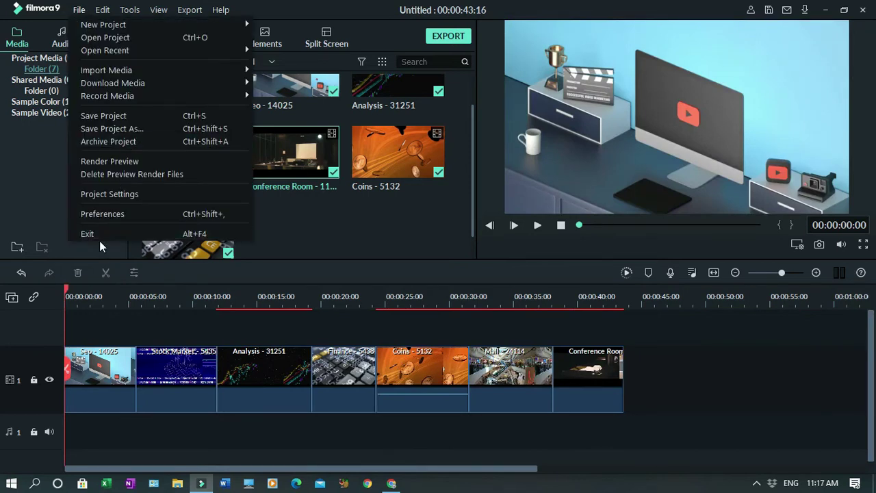
click(112, 194)
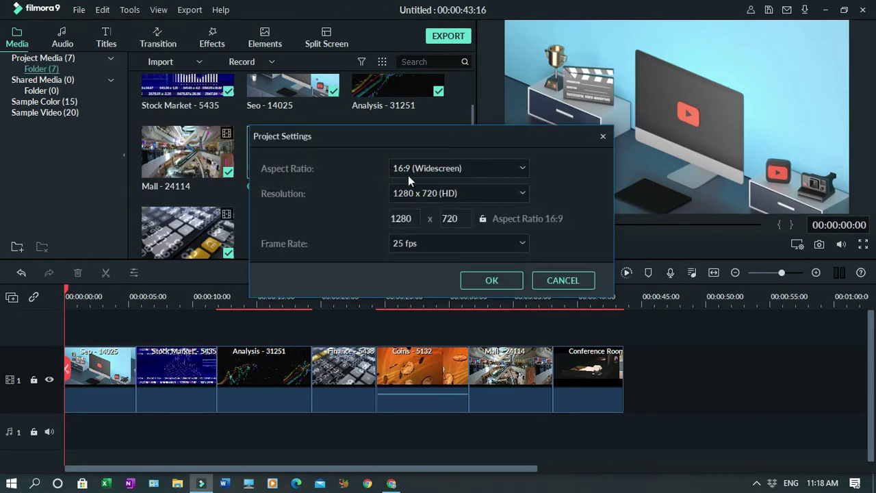
click(523, 171)
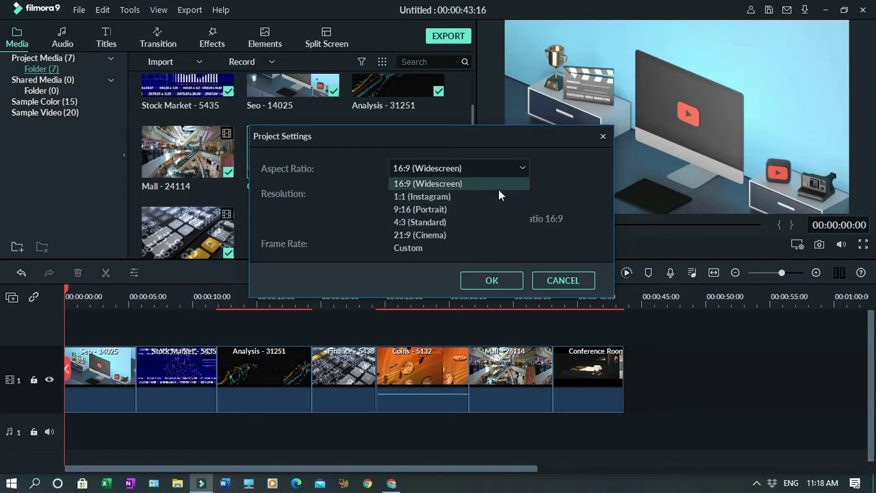
click(452, 196)
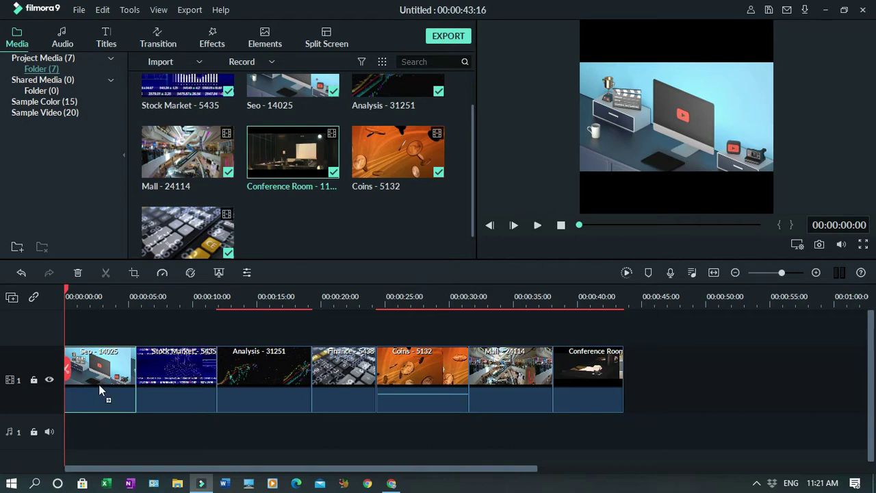
Move Seo, Stock Market, Analysis, Finance, Coins and Mall to track 2, deleting the gap before Mall.
drag(99, 384, 99, 335)
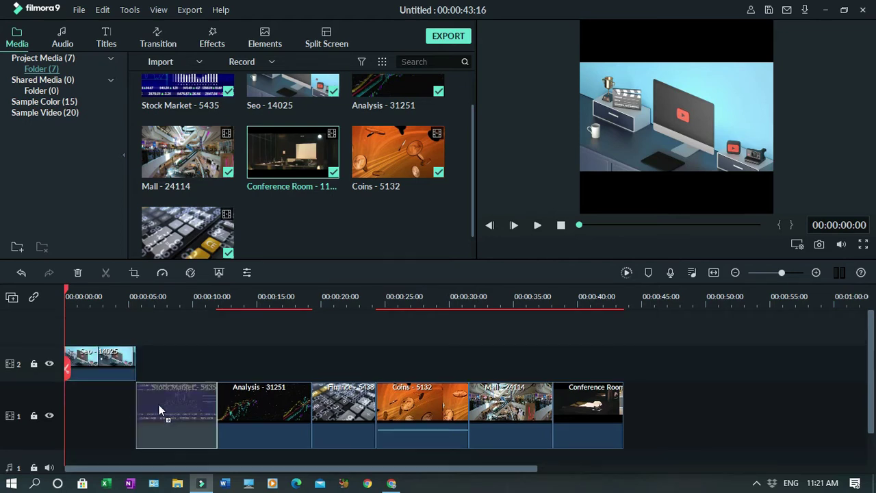
drag(159, 404, 160, 376)
drag(253, 383, 252, 362)
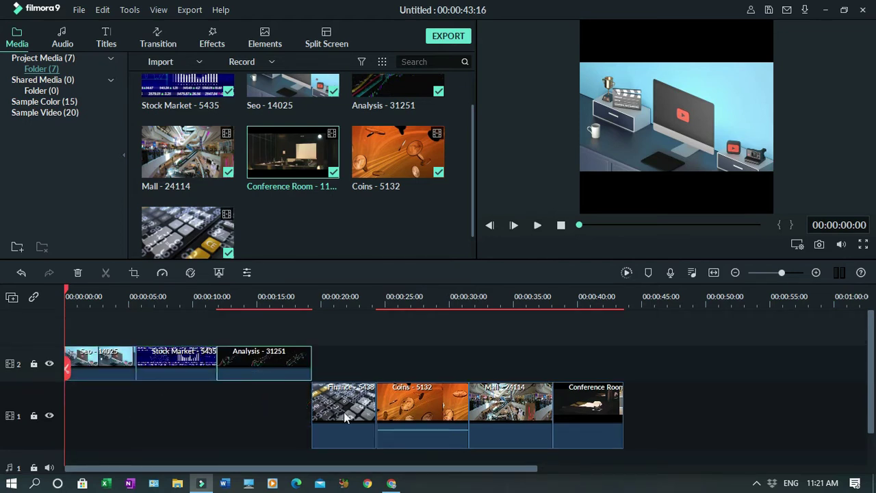
drag(344, 403, 343, 365)
drag(408, 403, 406, 368)
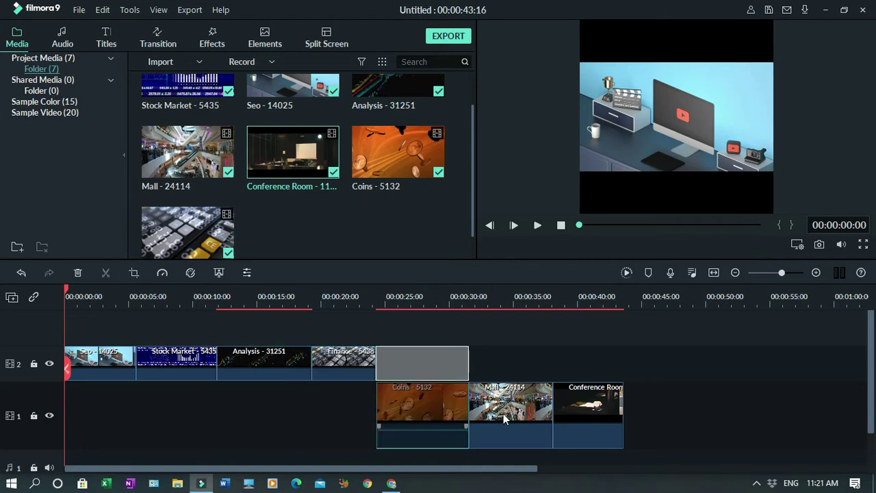
drag(503, 413, 512, 360)
click(470, 358)
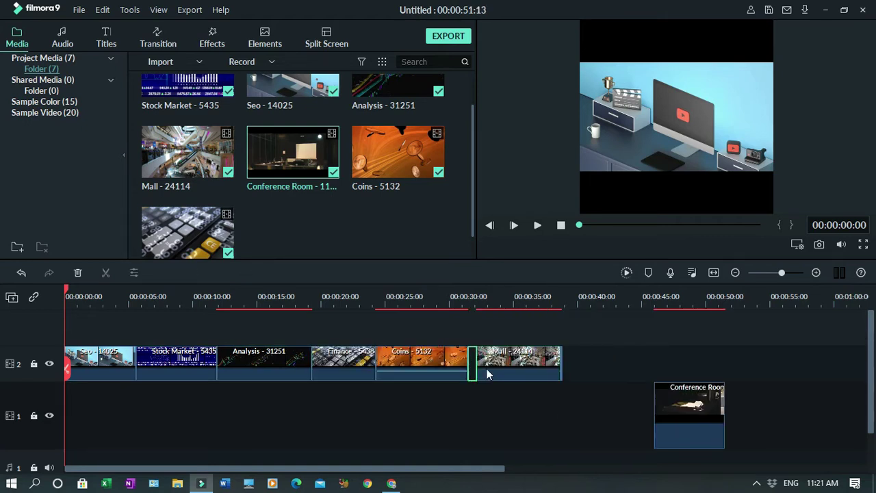
key(Delete)
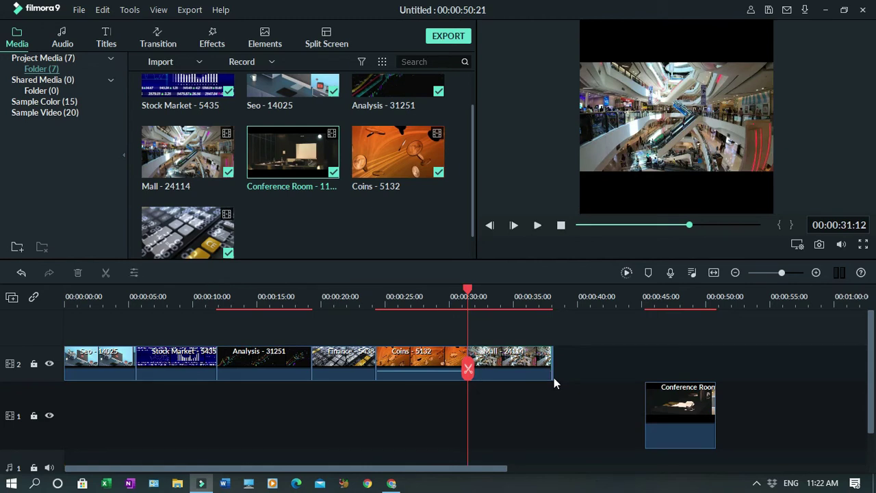
Move Conference Room to track 2 and stretch a White color clip across track 1.
drag(655, 394, 564, 349)
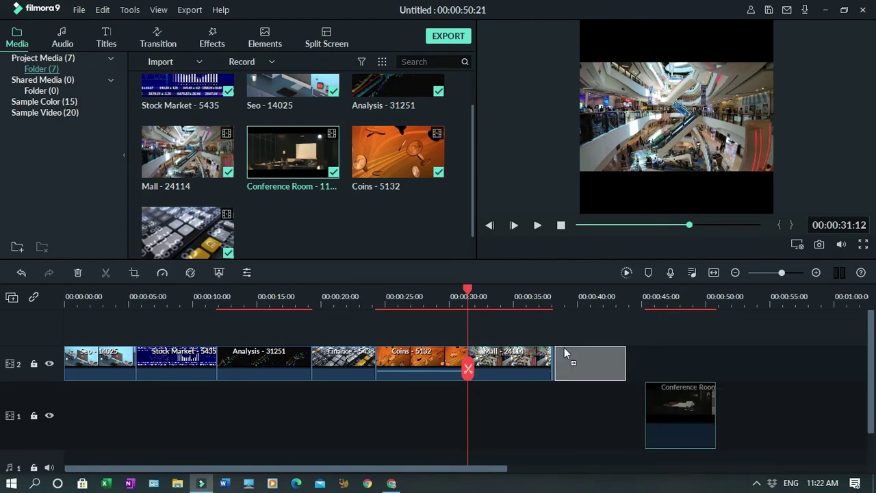
click(47, 102)
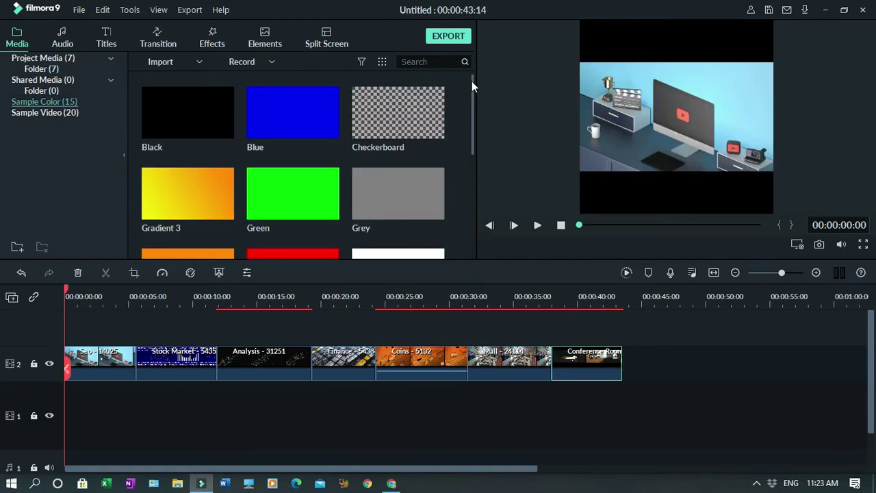
scroll(471, 89, down, 5)
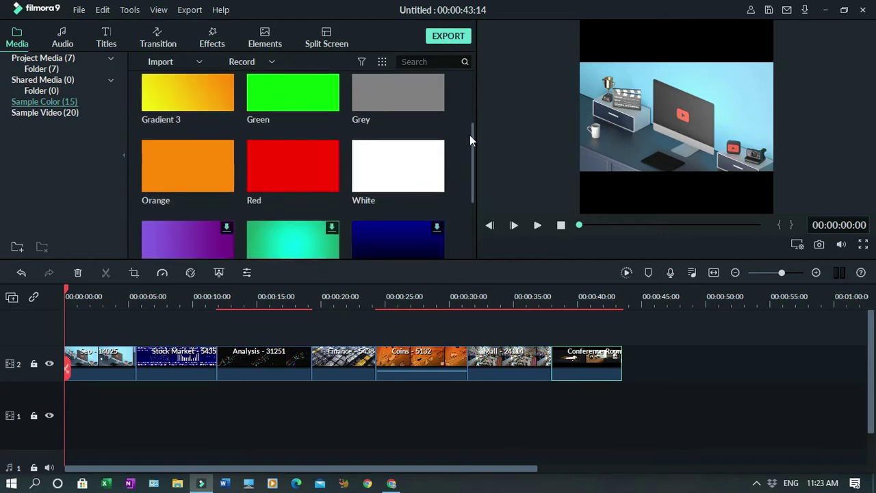
drag(462, 164, 66, 400)
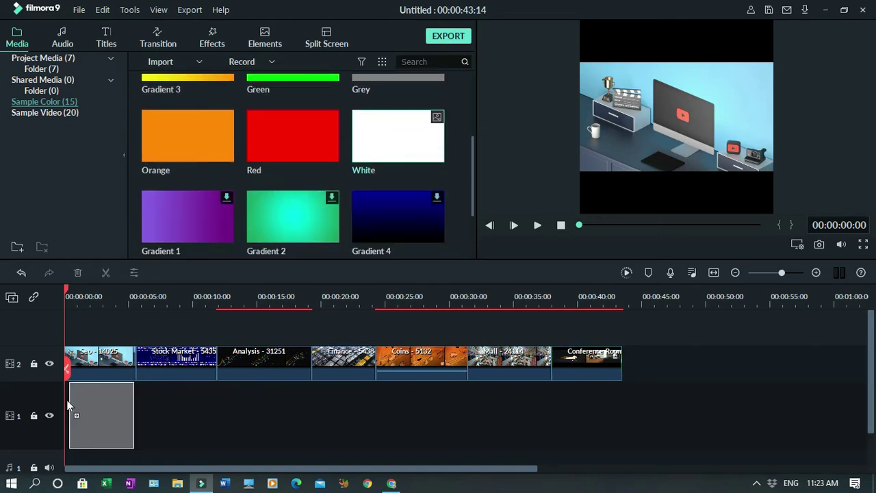
drag(66, 400, 63, 400)
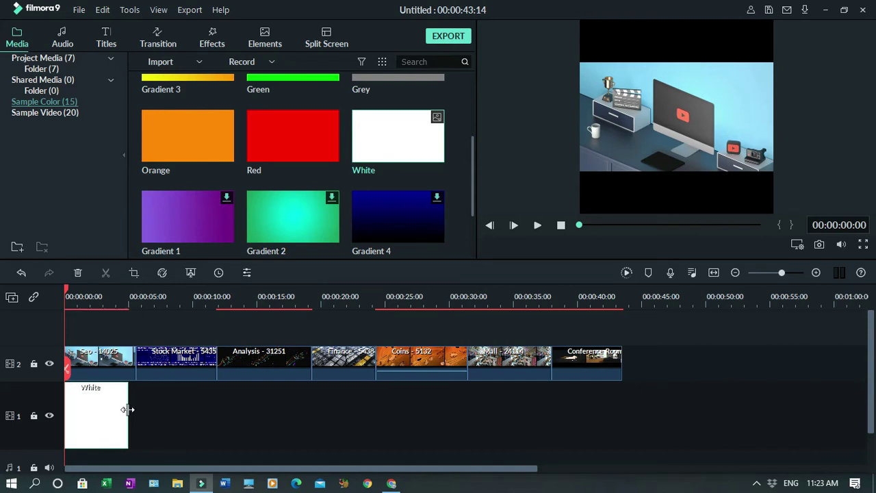
drag(129, 421, 620, 412)
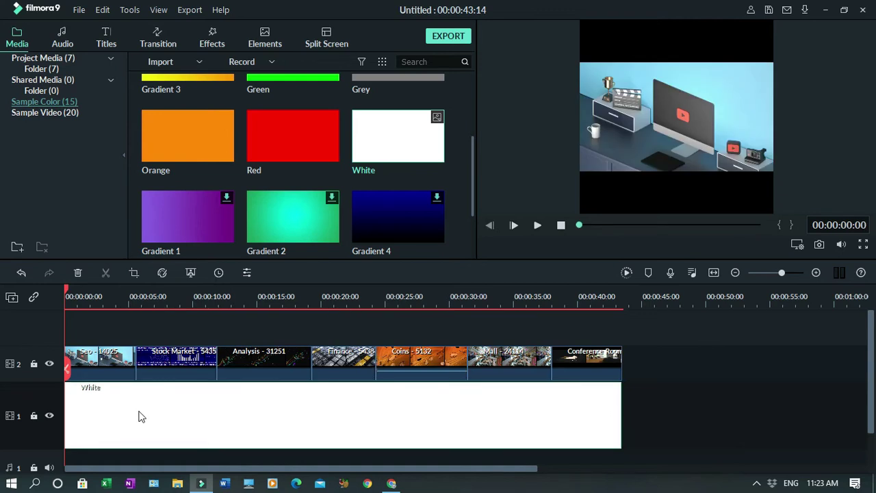
Enlarge the video in the preview so it fills the frame width.
click(616, 102)
drag(579, 62, 513, 26)
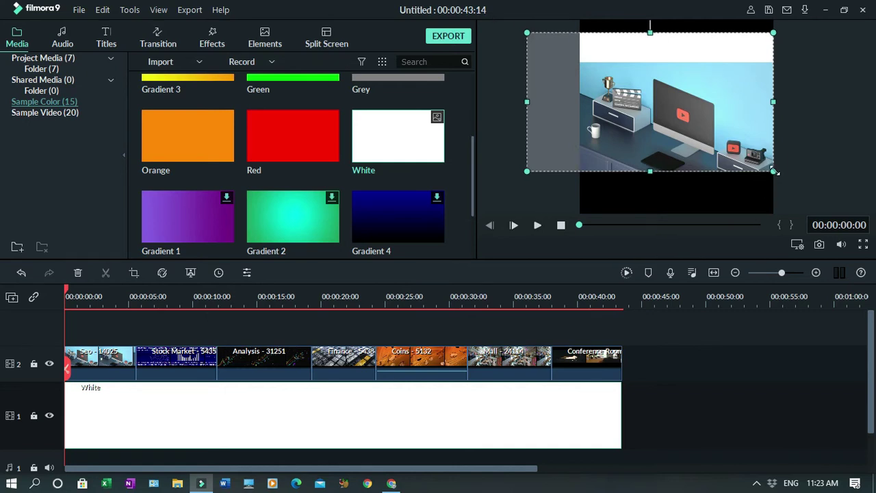
drag(497, 22, 0, 224)
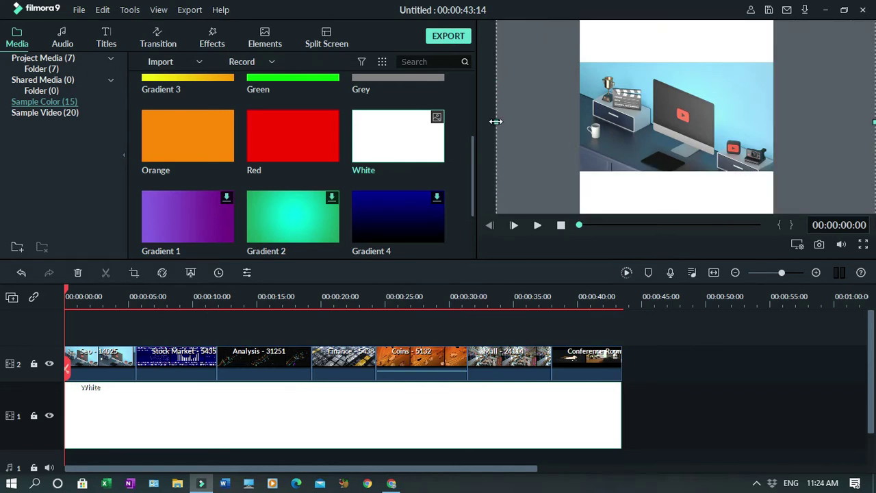
drag(496, 122, 477, 120)
click(106, 38)
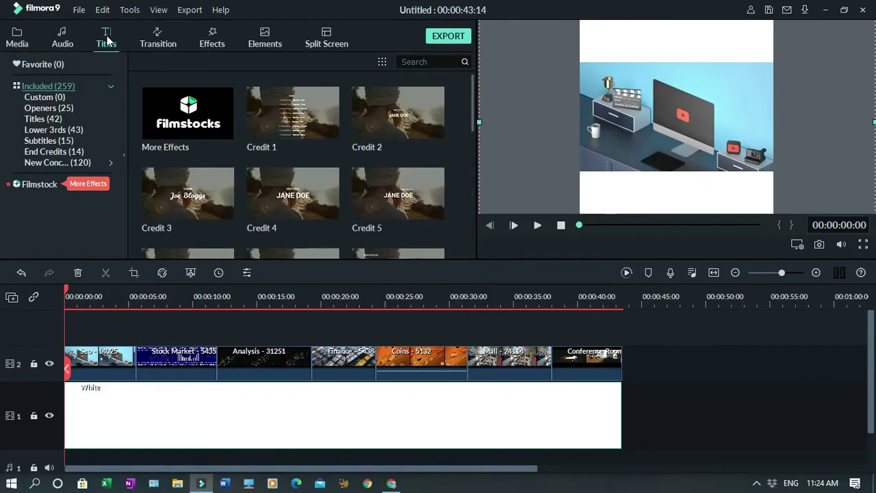
Drop a Default Title onto a new third track at the start and open its editor.
click(37, 120)
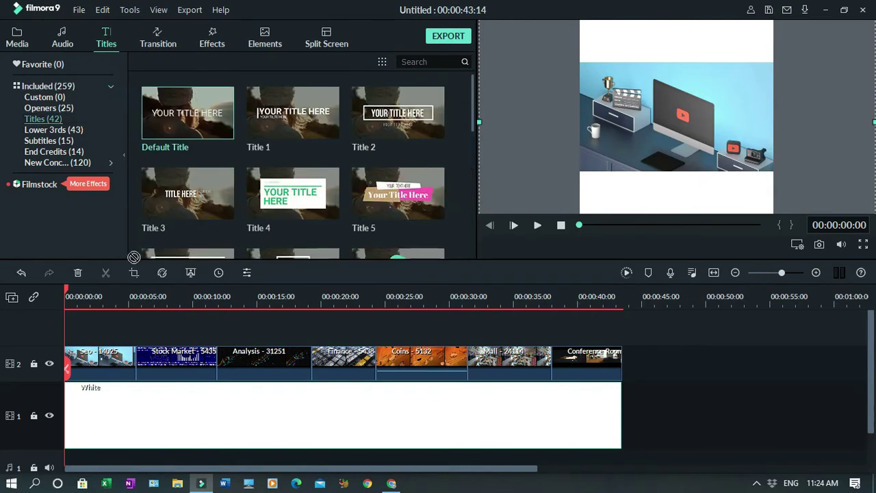
mouse_move(107, 283)
mouse_down()
mouse_move(61, 320)
mouse_move(84, 325)
mouse_up()
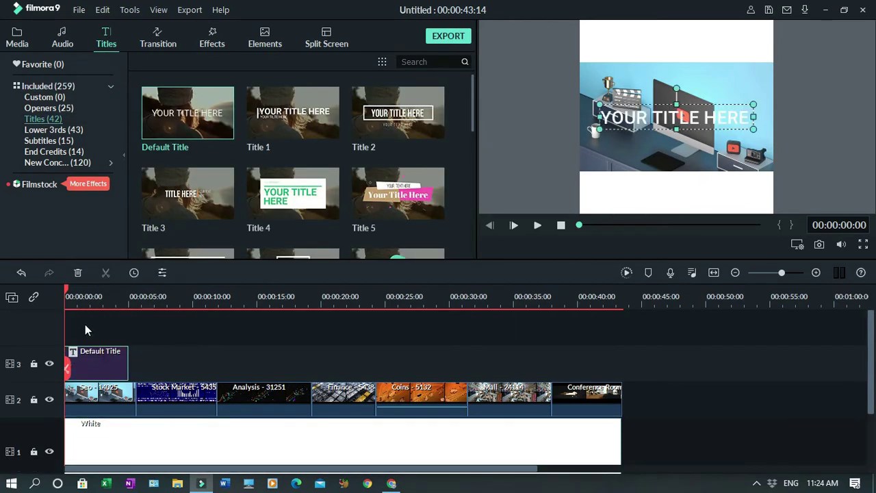
double_click(102, 364)
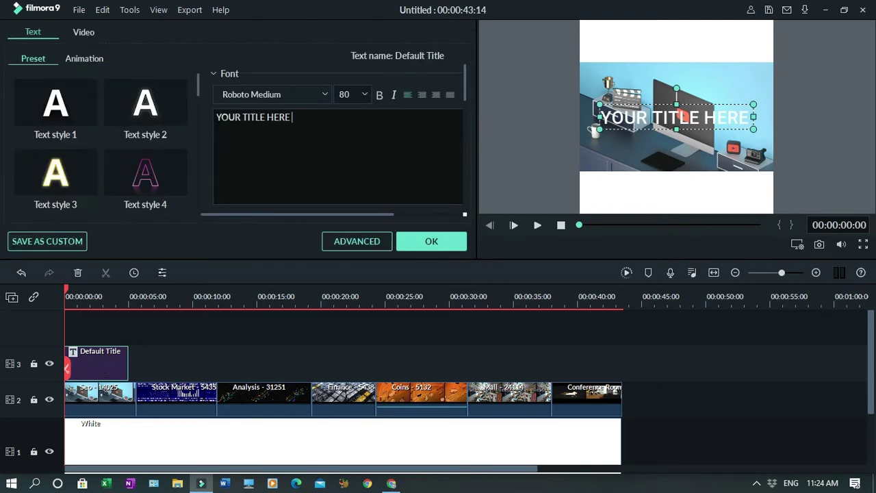
Replace the title text with 'Blogsdom - Webite Builder' and apply Text style 2.
key(ctrl+a)
text(Blogsdom - )
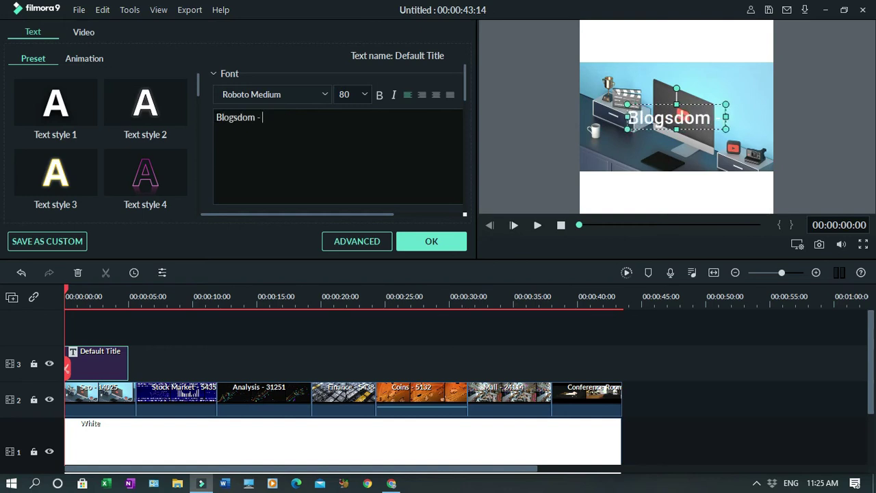
text(Webite Builder)
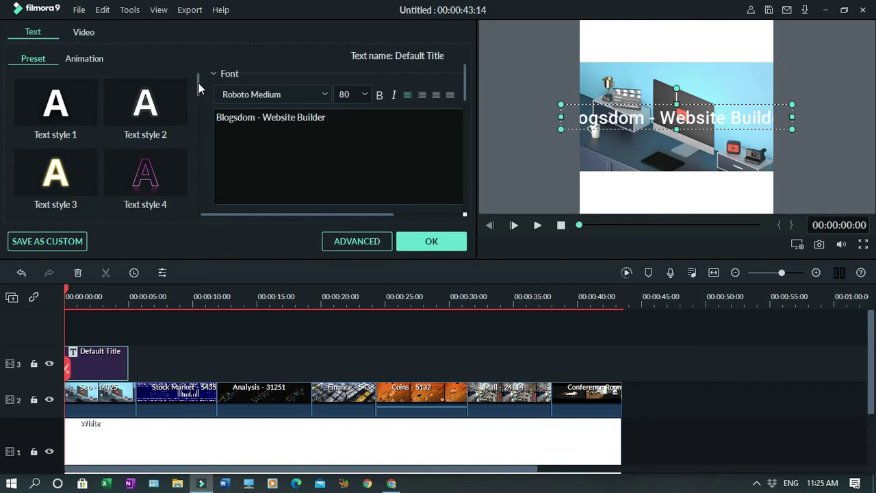
click(146, 103)
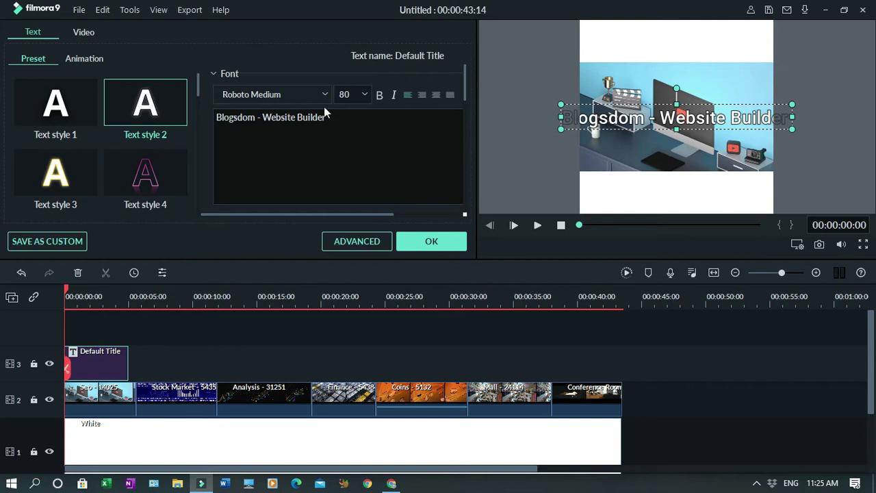
Reduce the title font size to 72, then down to 68.
click(363, 94)
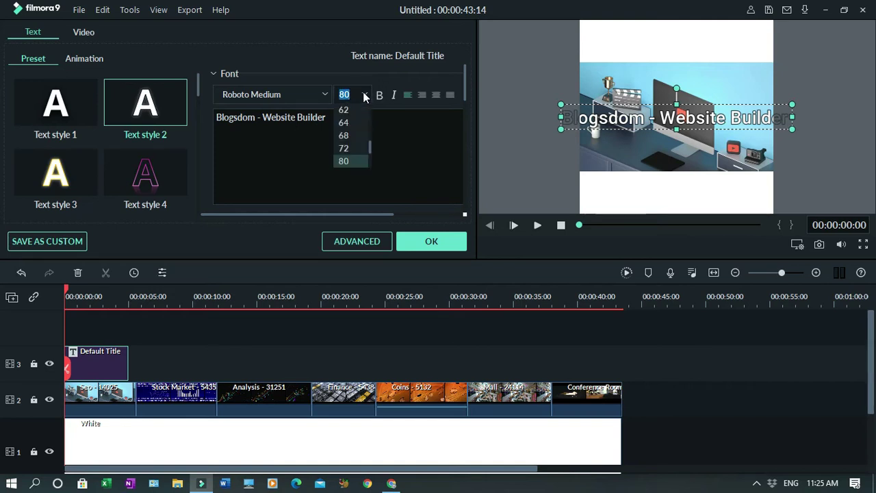
click(358, 147)
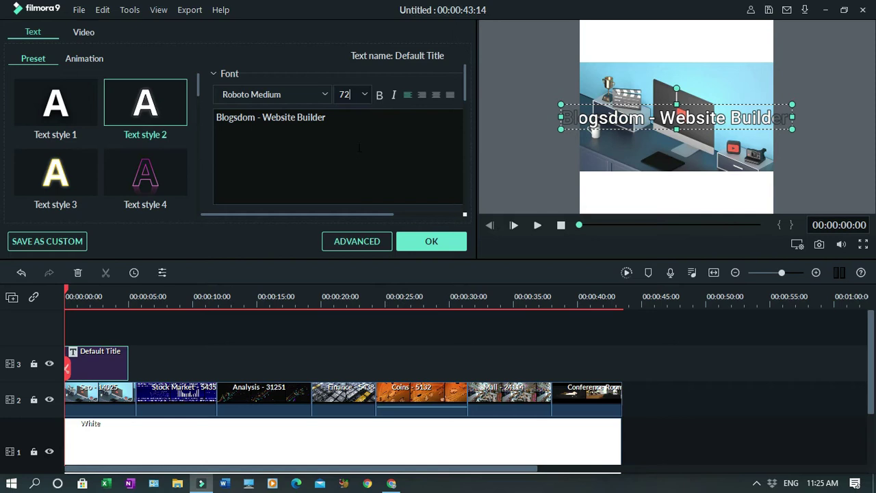
click(364, 94)
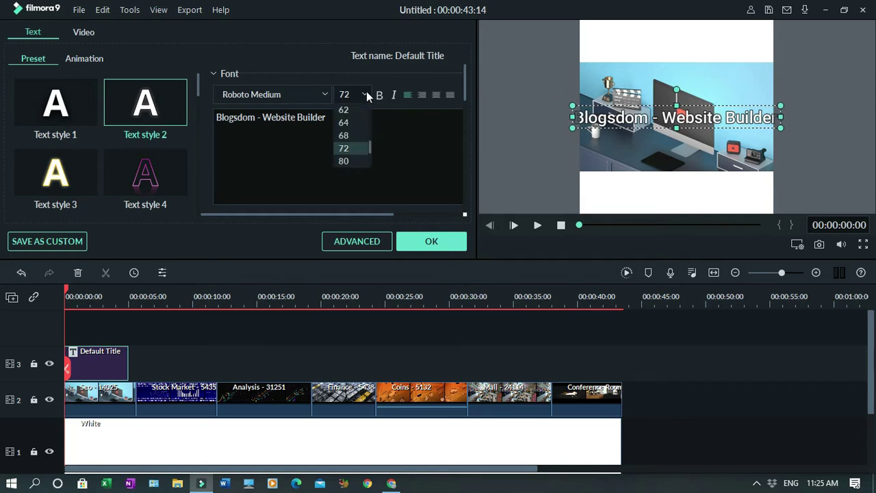
click(350, 135)
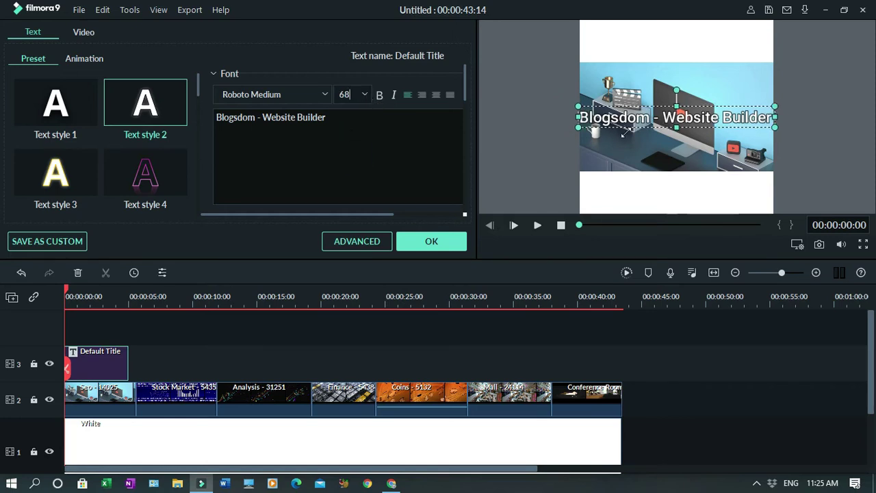
Close the title editor and move the Blogsdom title to the top of the frame.
click(431, 242)
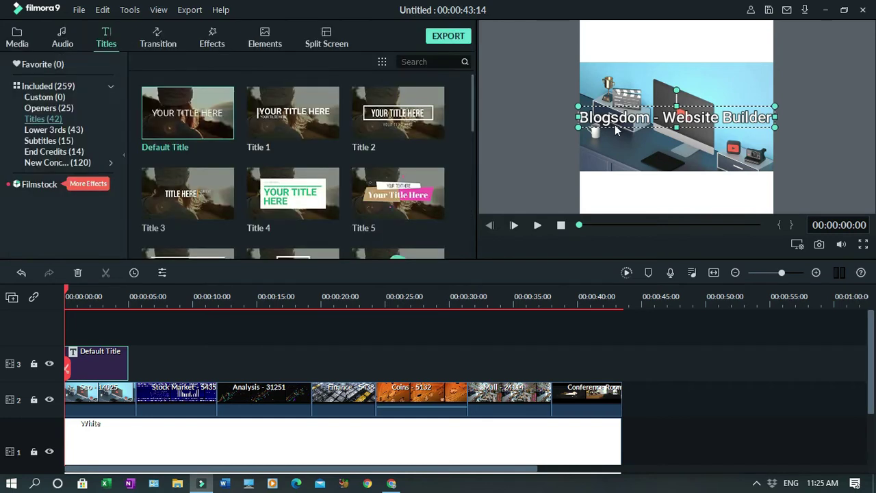
drag(674, 84, 675, 41)
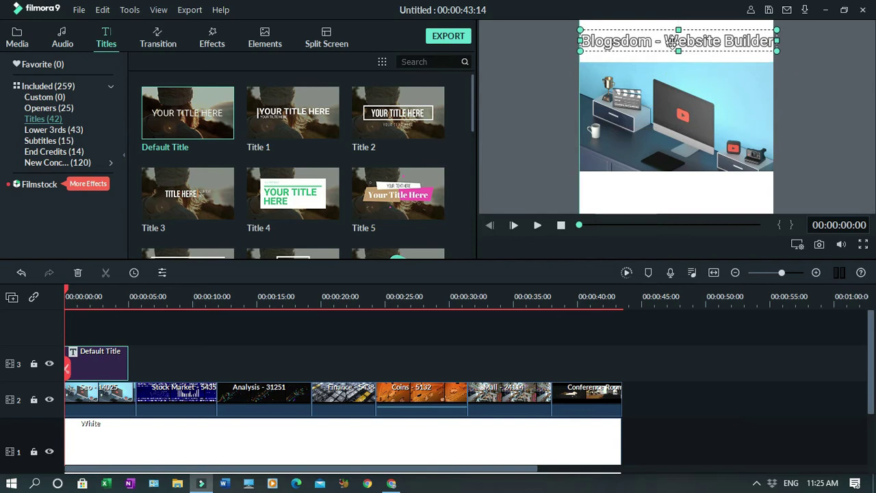
click(537, 225)
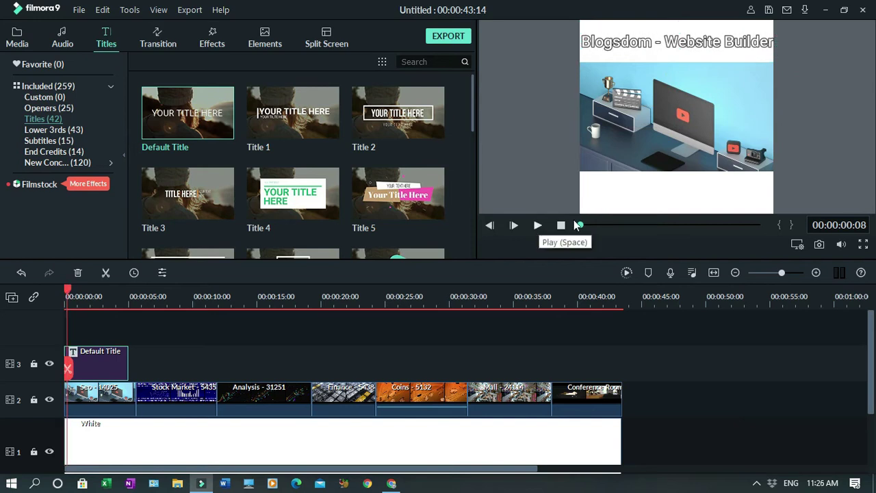
Reduce the title's font size to 64.
double_click(106, 358)
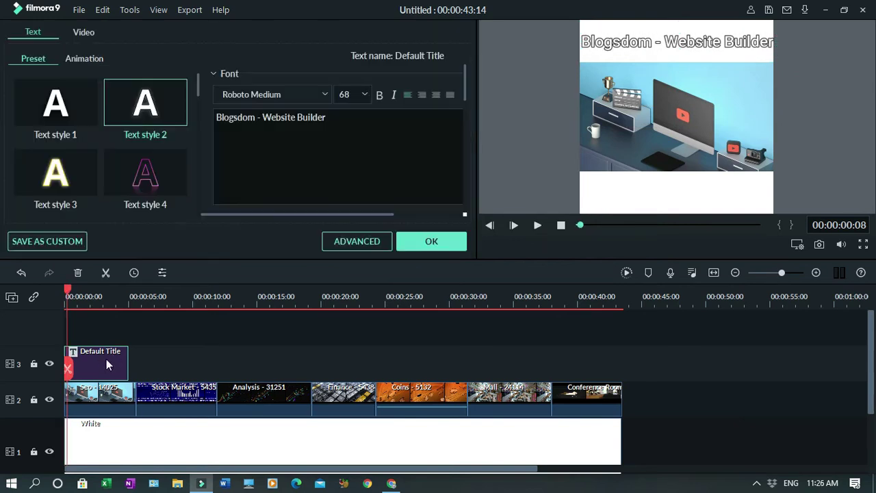
click(364, 95)
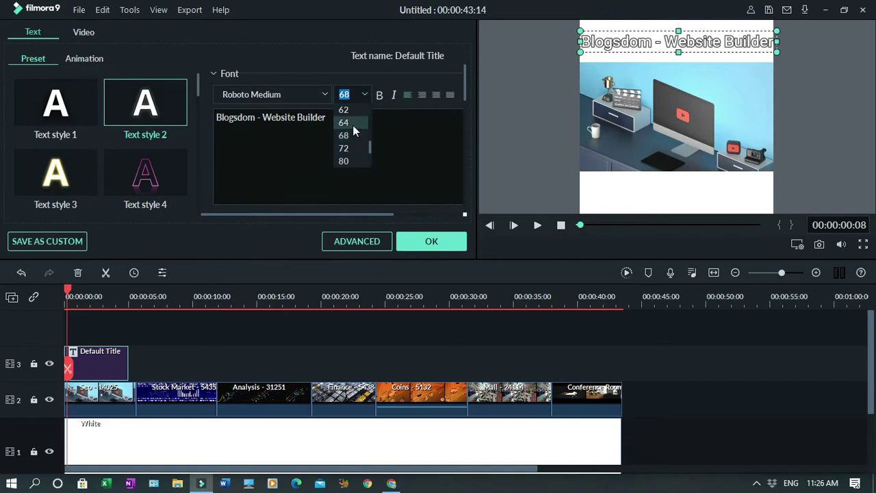
click(353, 124)
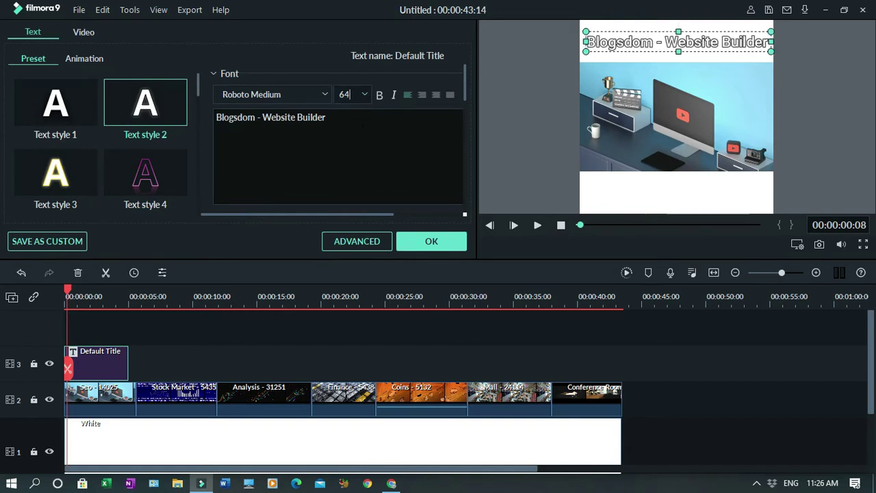
click(446, 246)
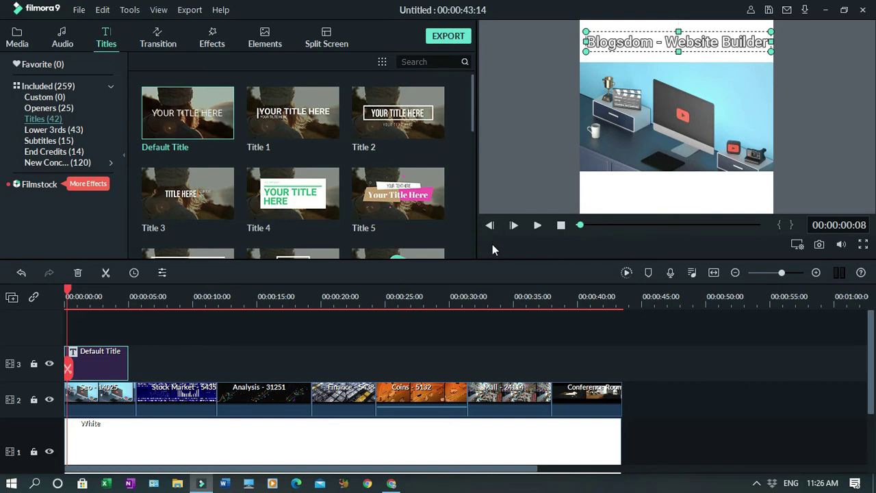
Preview the video, then extend the title clip to the end of the sequence.
click(537, 226)
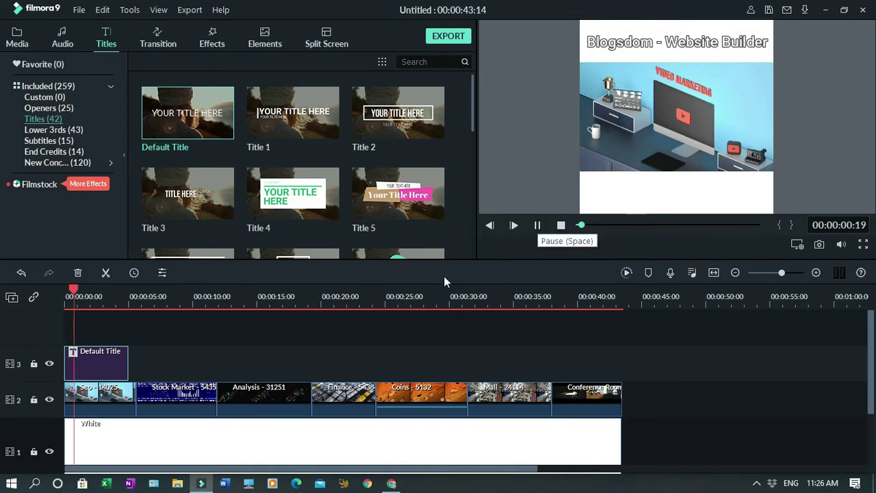
click(537, 226)
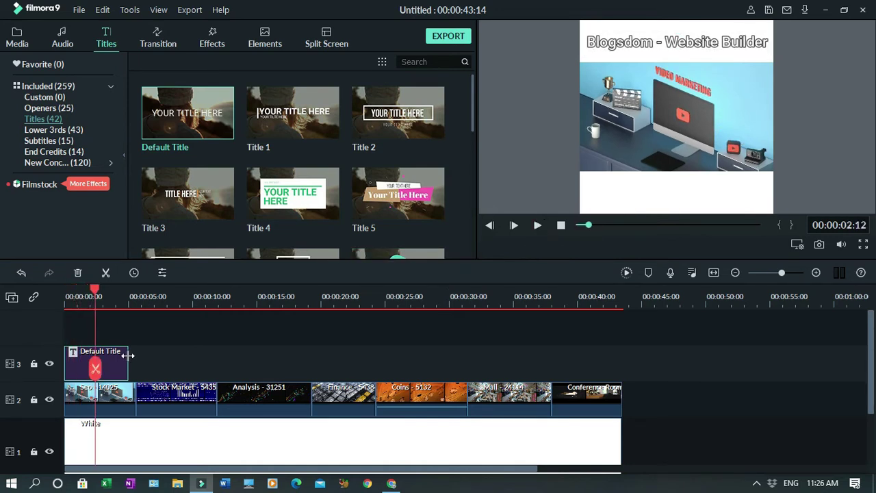
drag(128, 355, 621, 368)
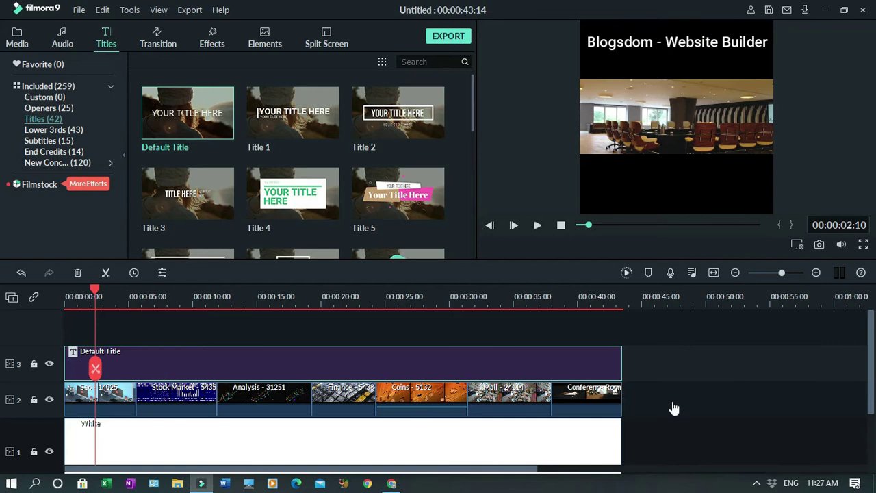
Add a 'Digital Marketing' title below the image and stretch its clip across the whole video.
text(Dig)
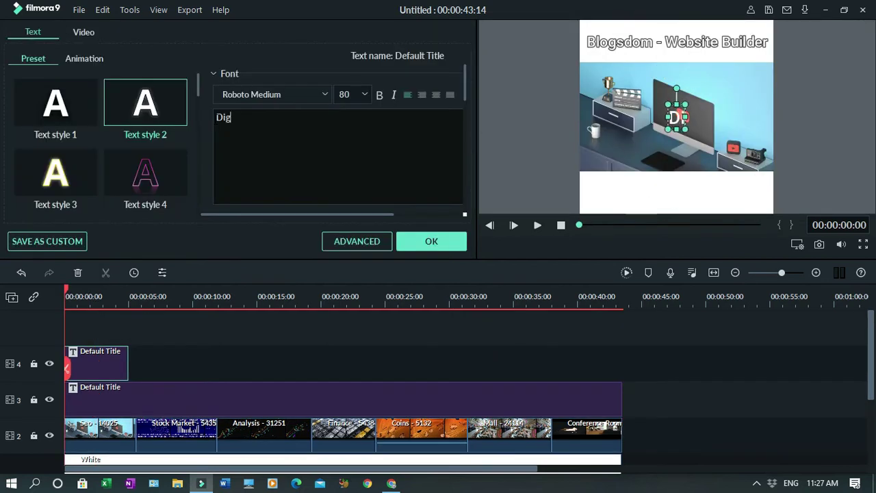
text(ital Marketing)
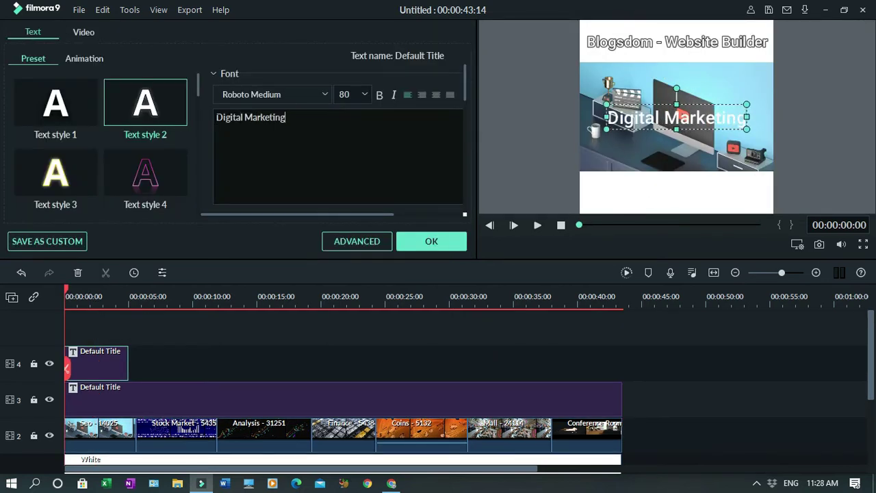
click(431, 241)
drag(696, 114, 692, 191)
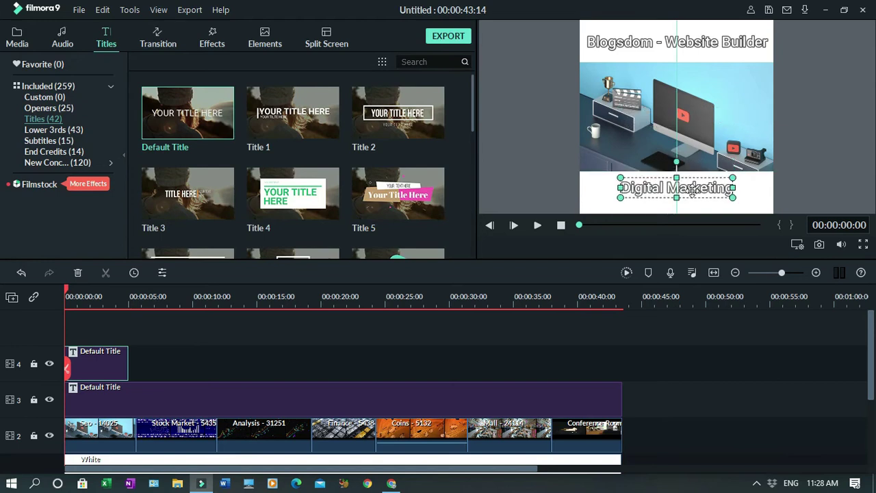
click(584, 224)
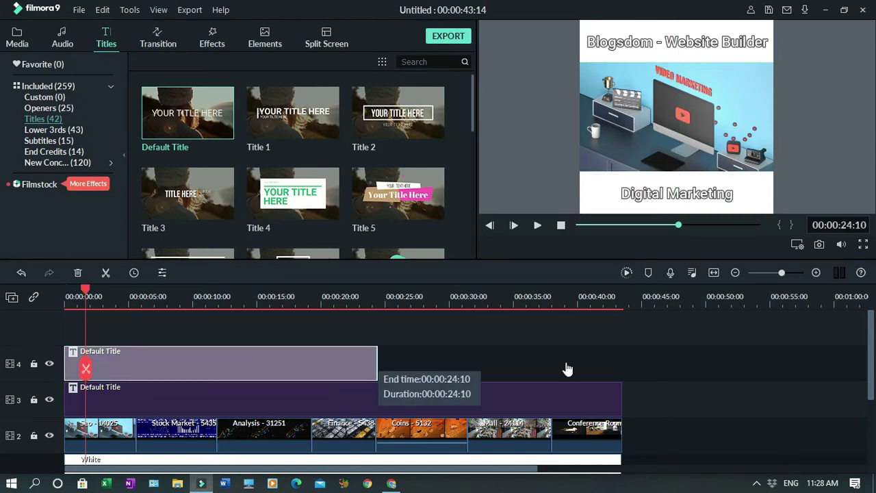
drag(128, 355, 620, 357)
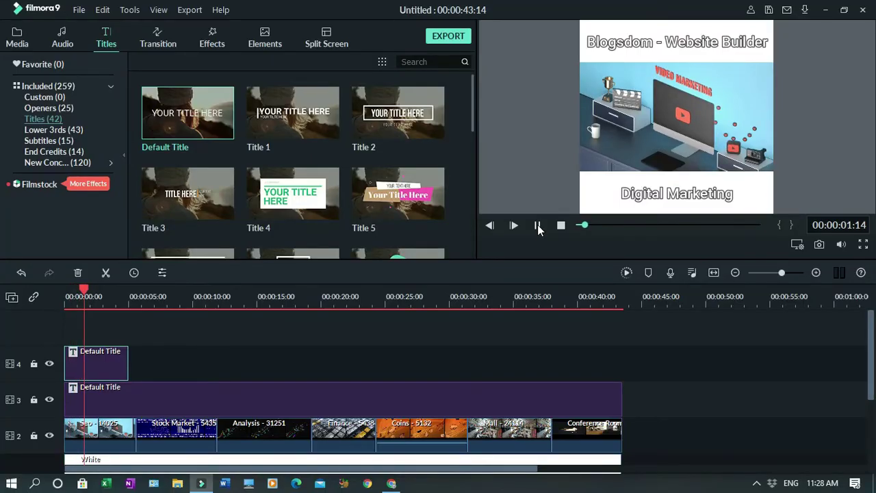
drag(128, 363, 621, 368)
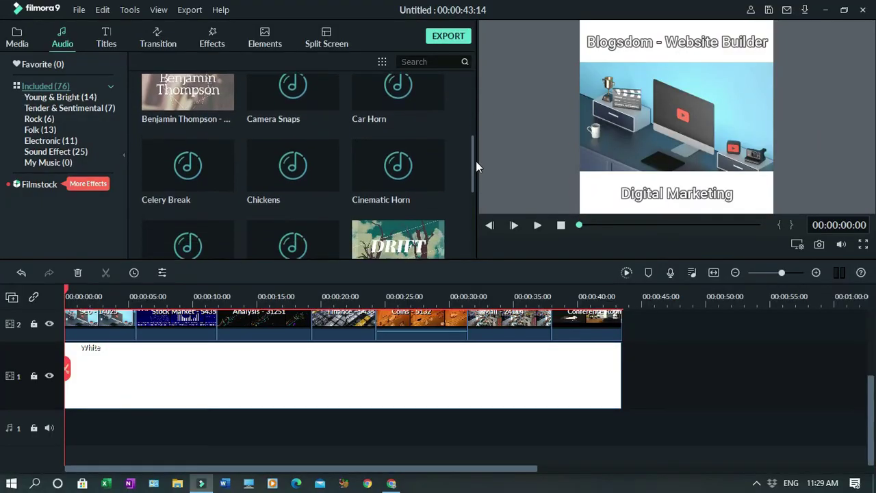
Add 'Drift - Drift' to the audio track and cut off the part past the video's end.
drag(477, 173, 477, 187)
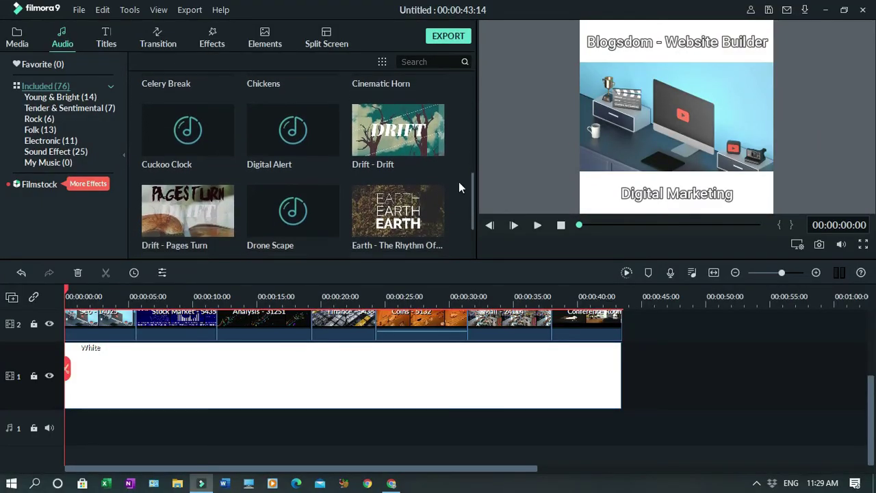
click(398, 130)
click(620, 294)
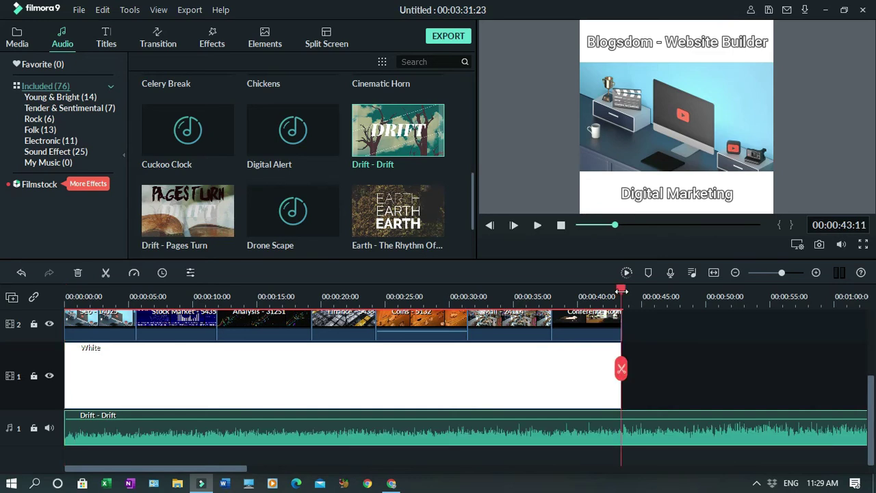
drag(869, 421, 869, 388)
click(106, 273)
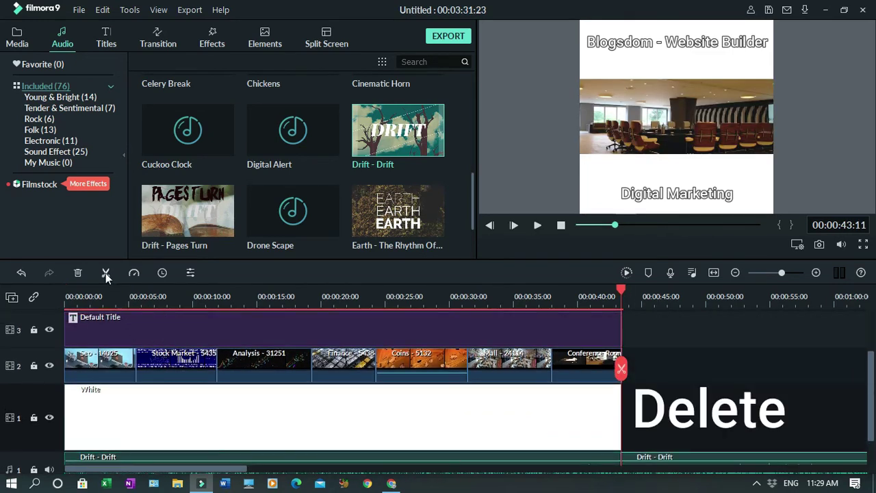
key(Delete)
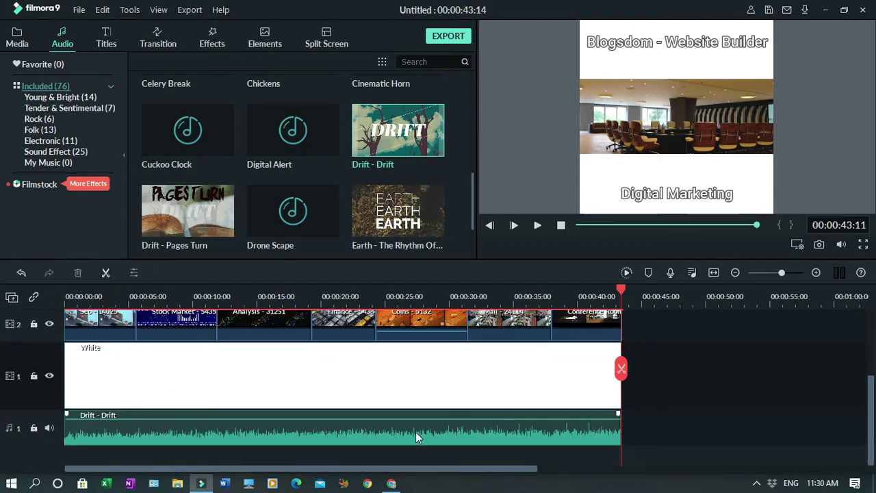
Open the Drift clip's Adjust Audio settings and confirm them.
right_click(415, 432)
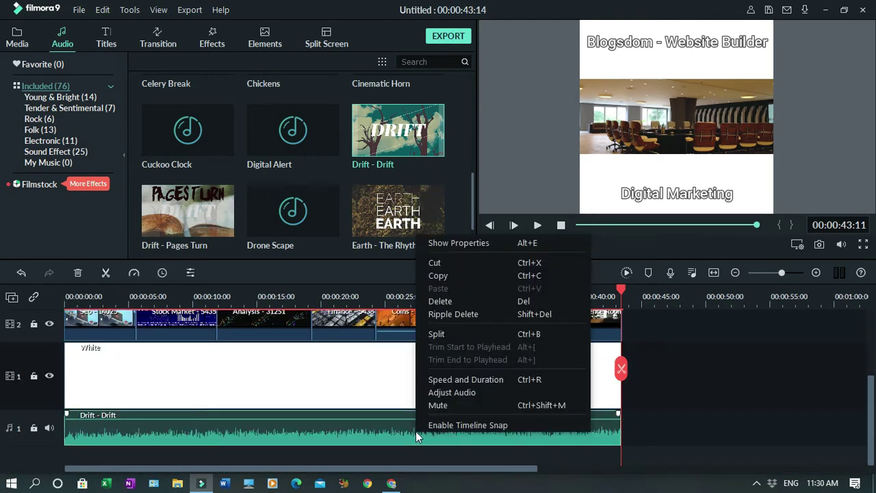
click(453, 394)
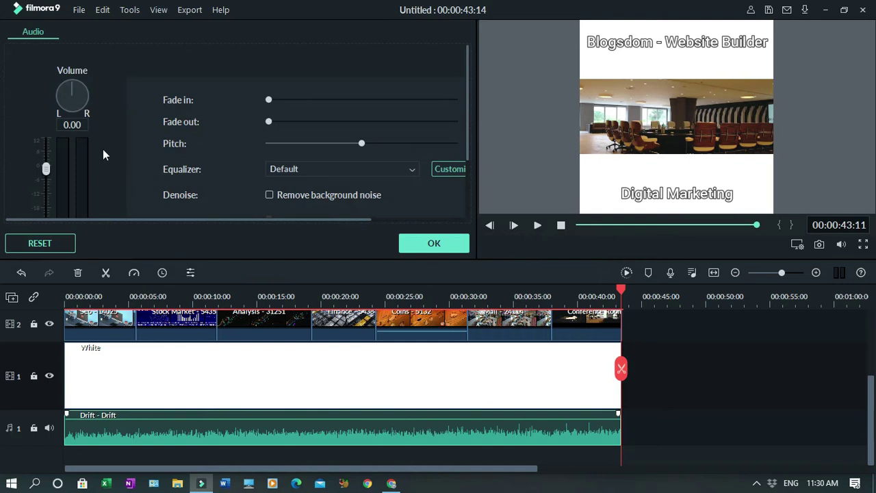
click(459, 241)
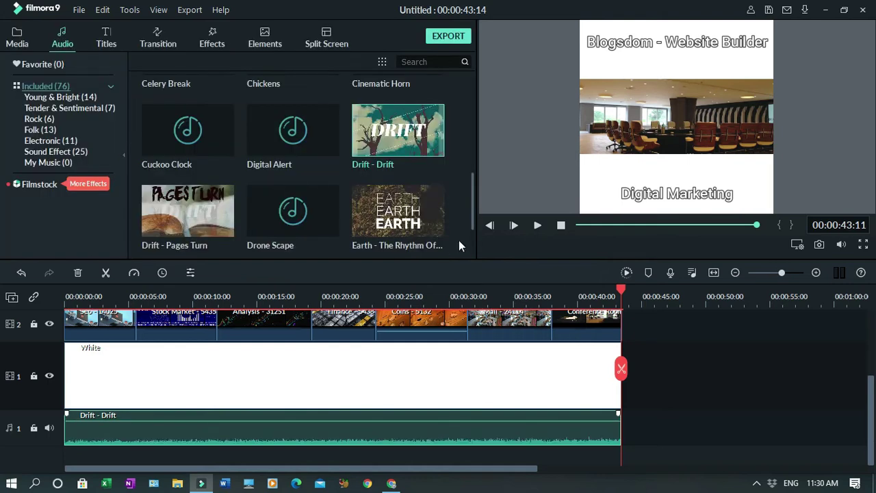
click(561, 226)
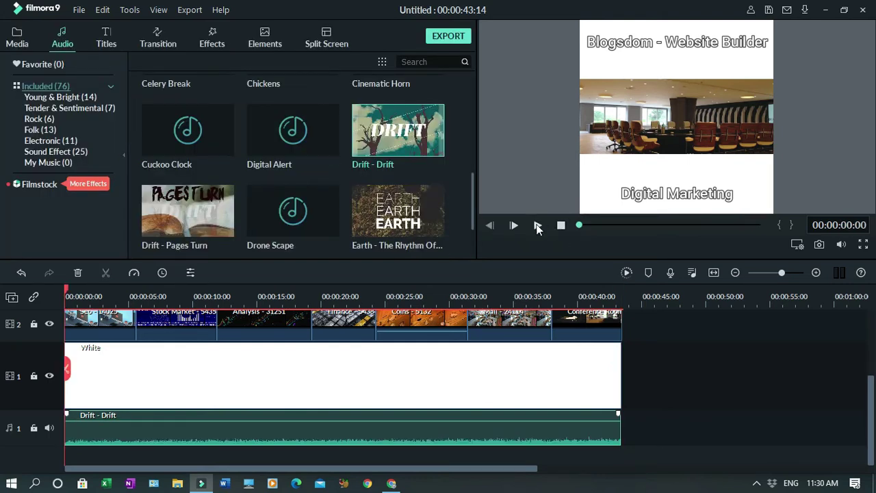
click(537, 227)
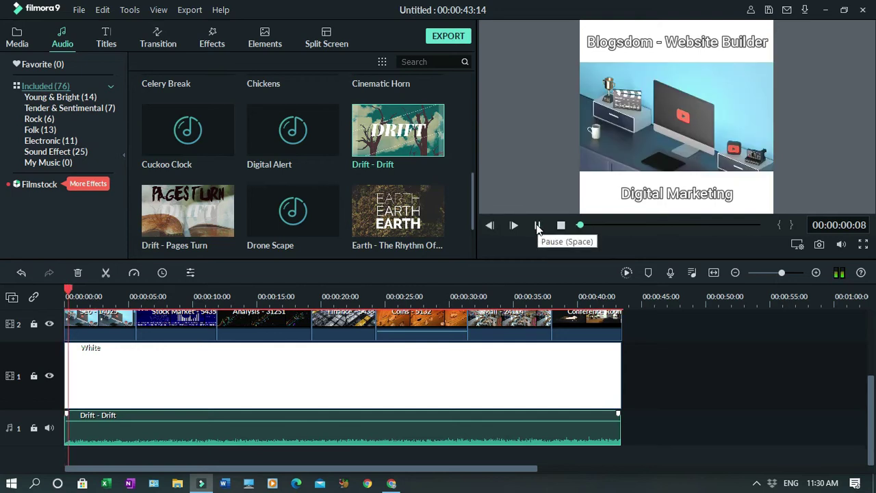
scroll(872, 381, up, 2)
scroll(872, 381, up, 1)
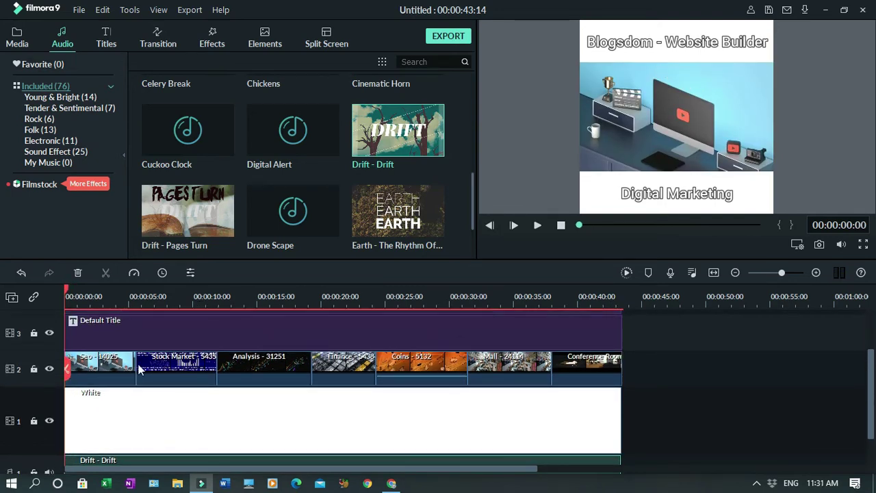
click(126, 294)
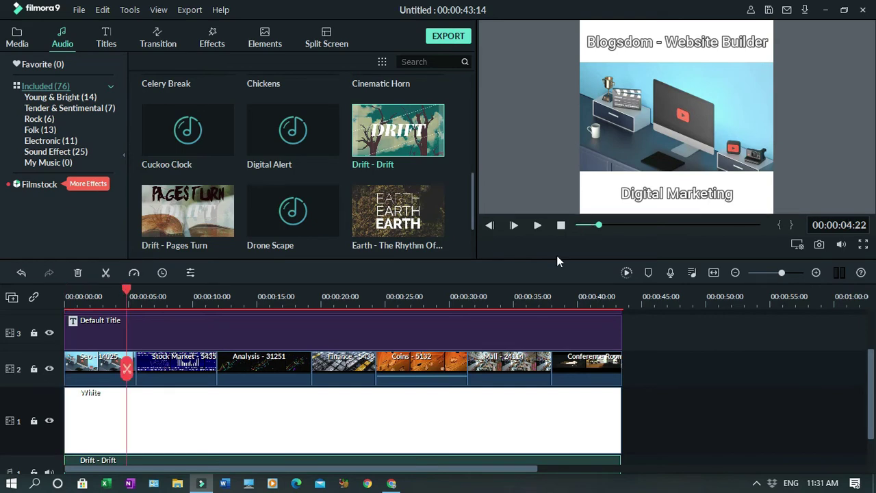
click(539, 225)
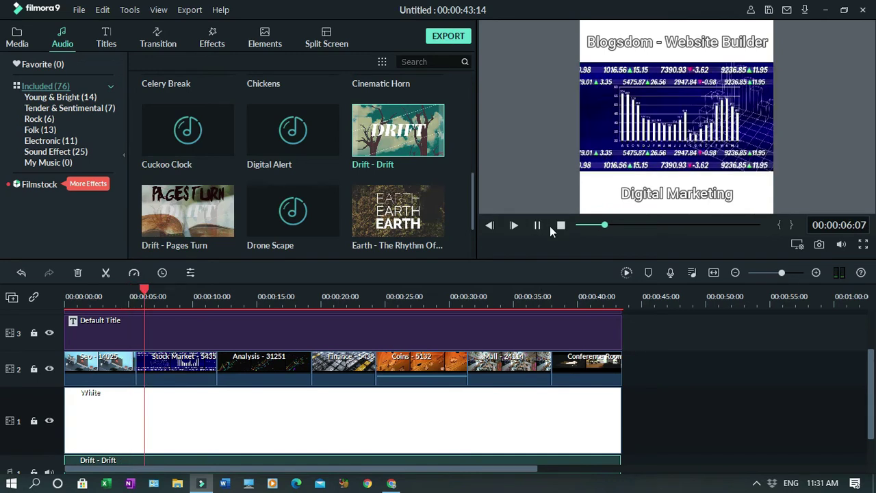
key(space)
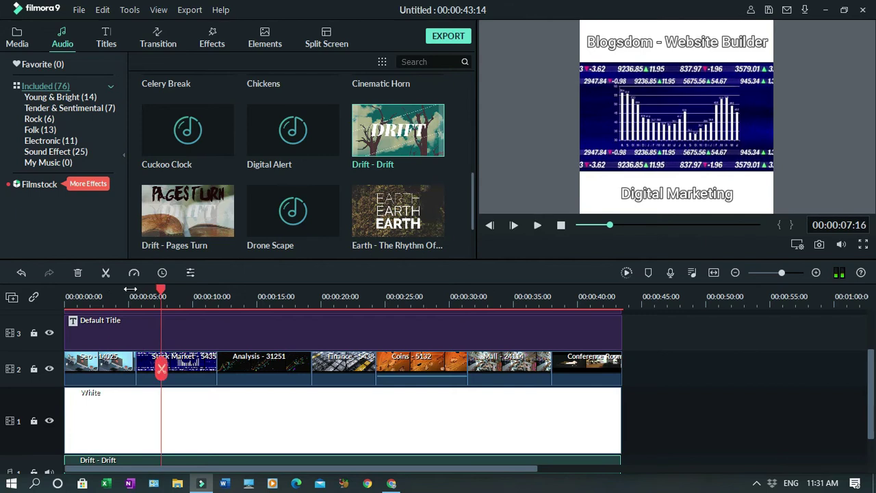
click(118, 287)
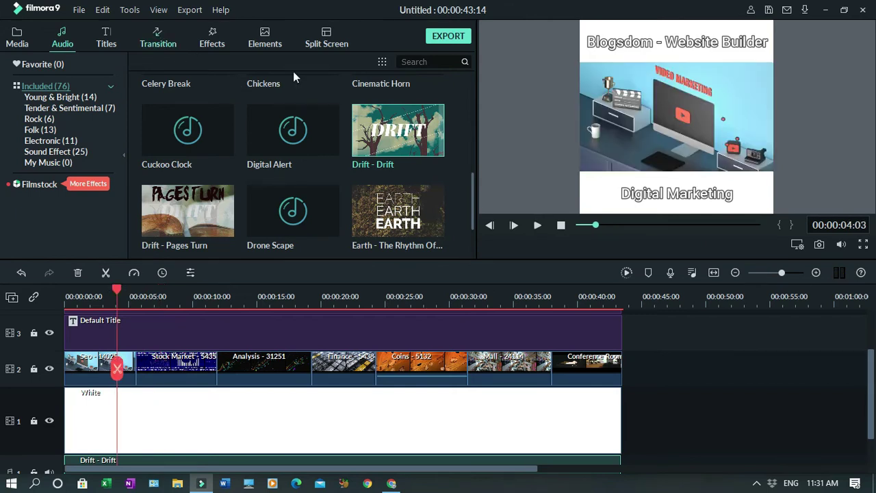
Place Dissolve transitions at all six joins between the seven stock clips on track 2.
click(305, 113)
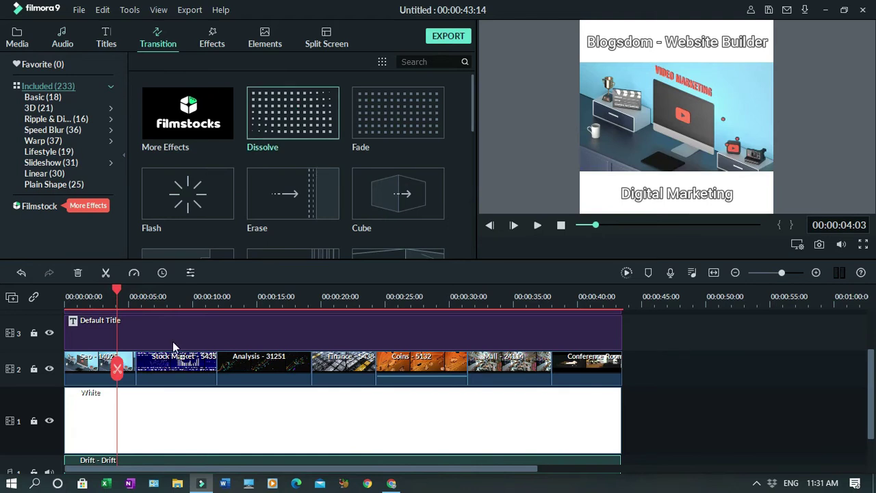
drag(173, 347, 134, 363)
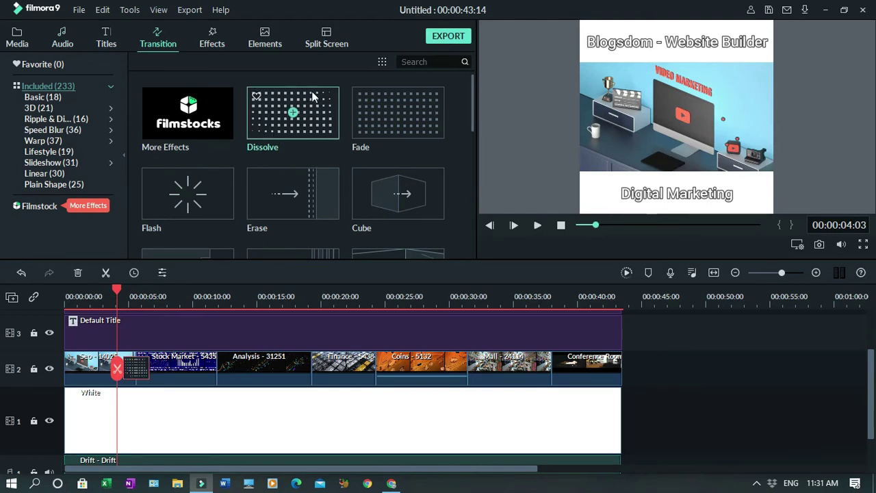
drag(312, 97, 212, 365)
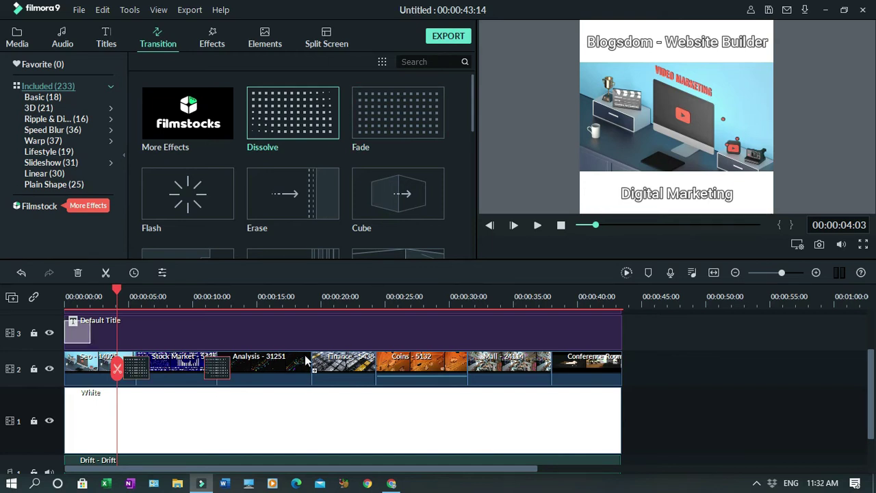
drag(296, 119, 312, 368)
drag(294, 113, 375, 368)
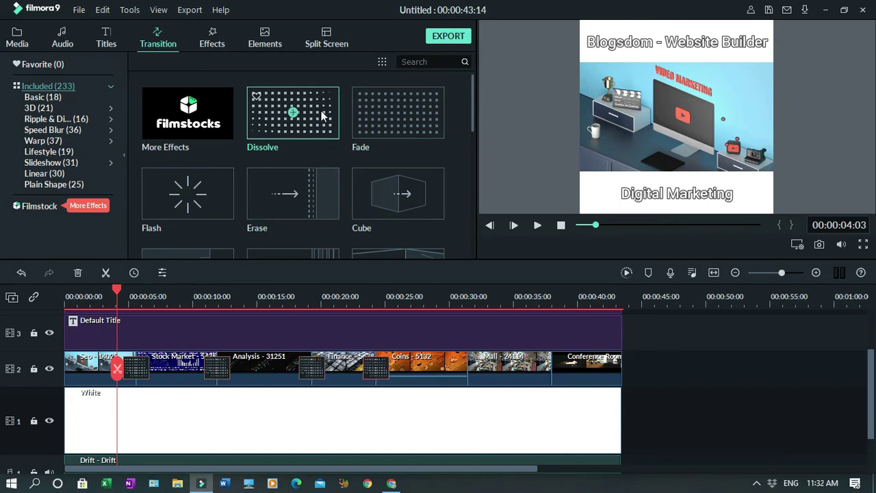
drag(321, 116, 467, 368)
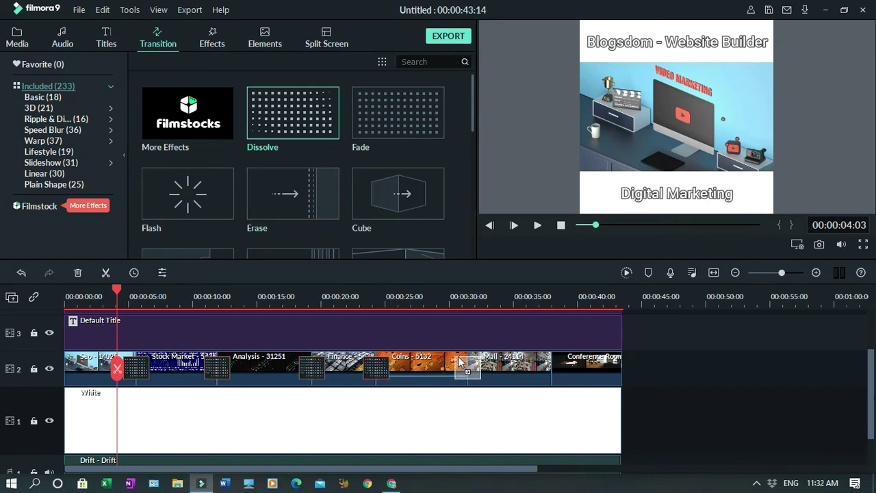
drag(295, 92, 551, 369)
scroll(545, 432, down, 2)
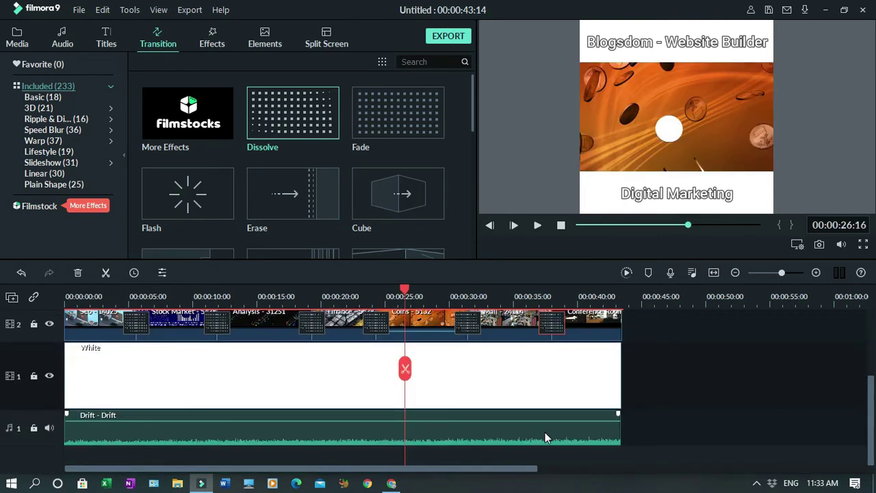
click(545, 432)
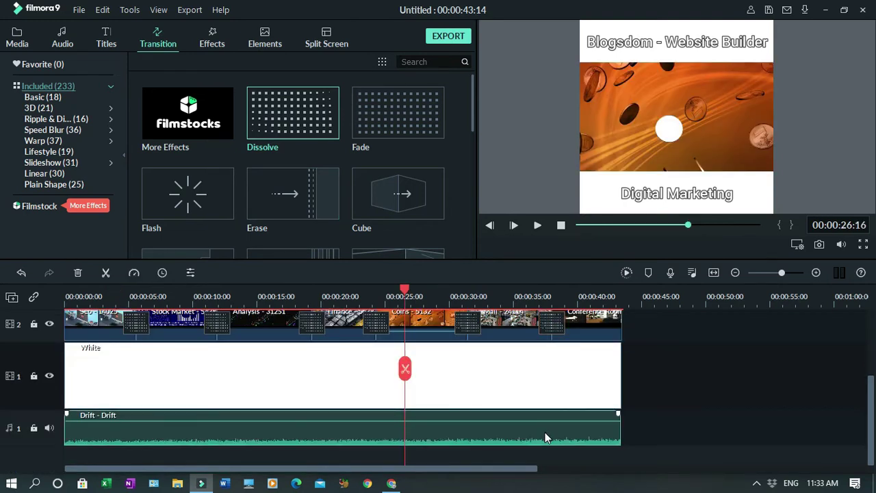
Add a fade-out to the end of the Drift clip in Adjust Audio.
right_click(545, 432)
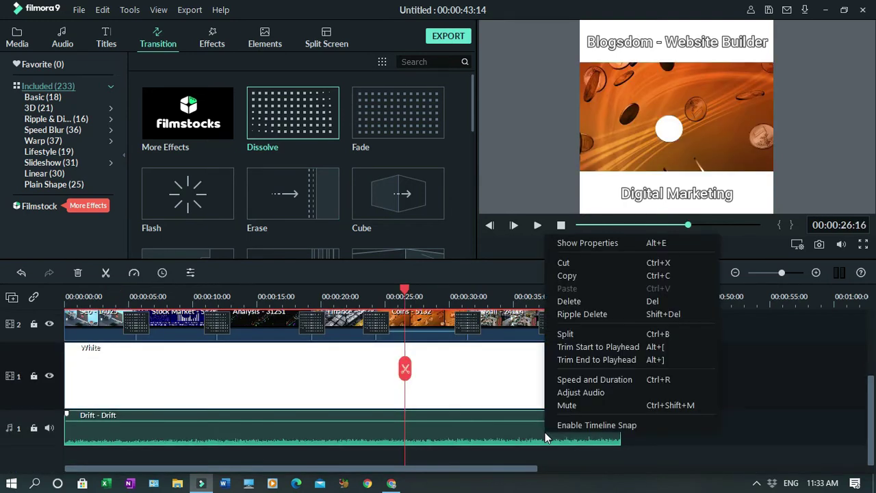
click(568, 392)
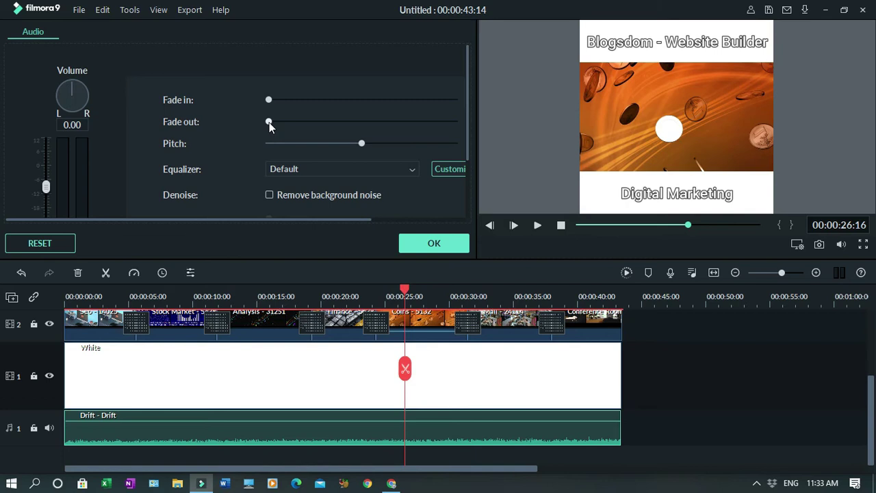
drag(270, 122, 313, 124)
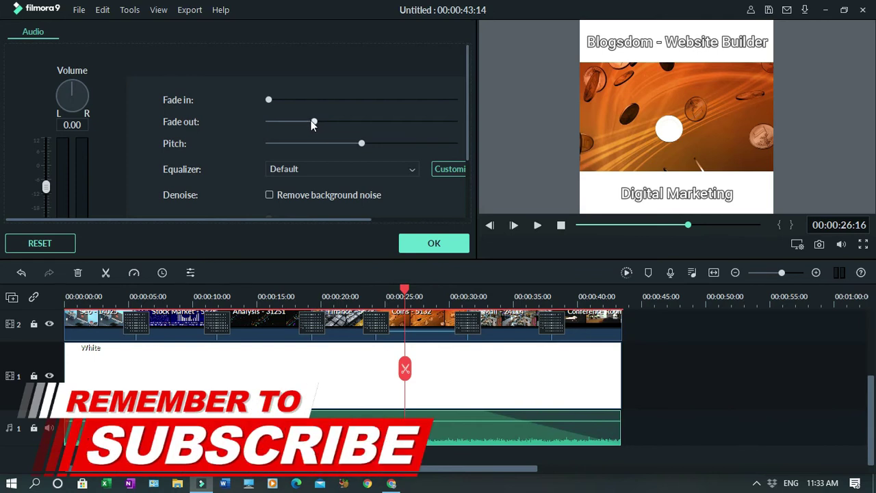
click(434, 243)
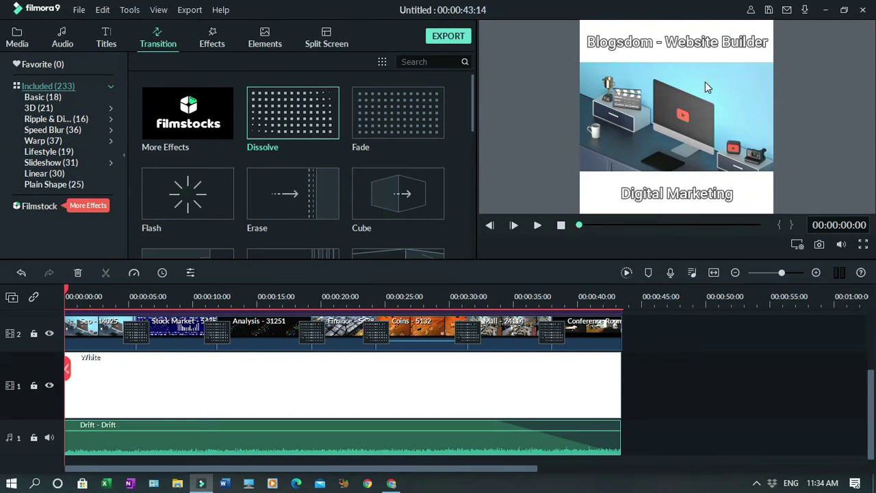
Save the project, then render it as an MP4 from the Local export tab.
click(768, 11)
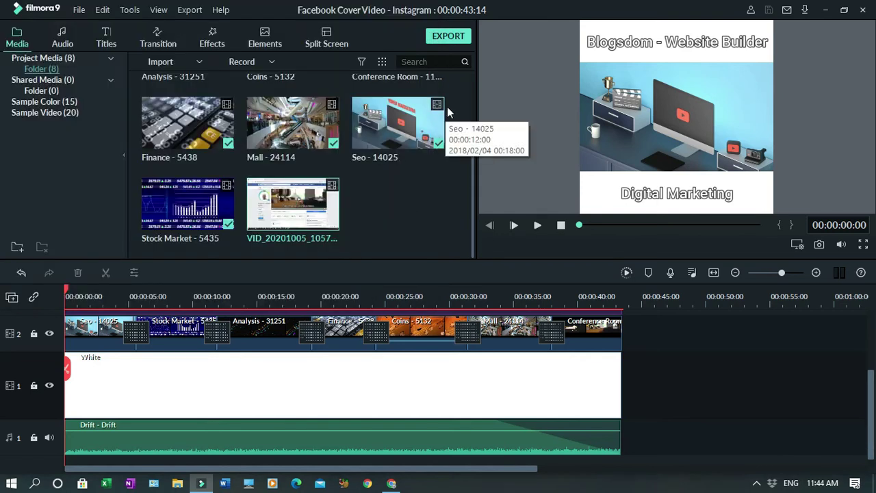
click(446, 38)
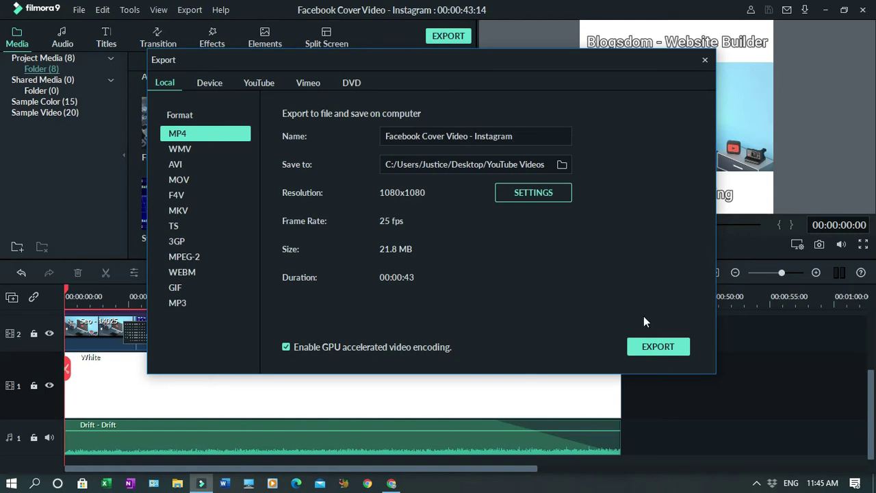
click(649, 351)
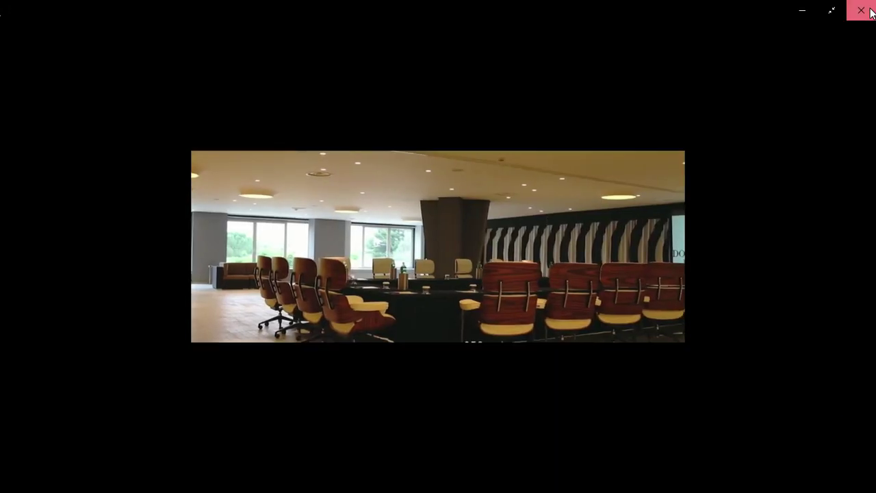
Close Movies & TV after the exported video plays to its end.
click(861, 9)
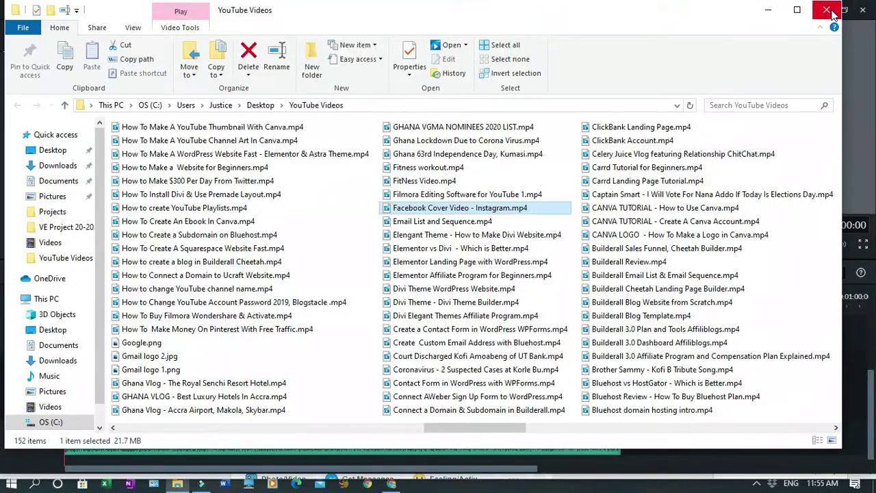
Close the YouTube Videos folder and switch to the Blogsdom Facebook page in Chrome.
click(826, 11)
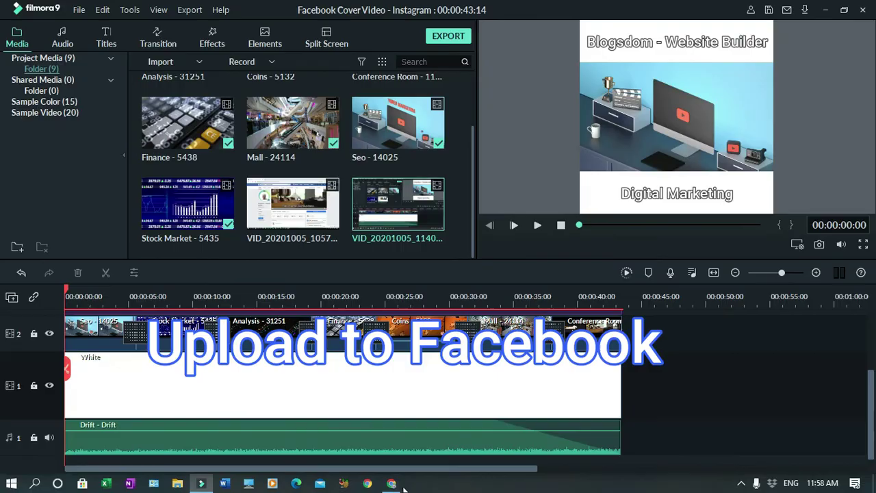
click(395, 486)
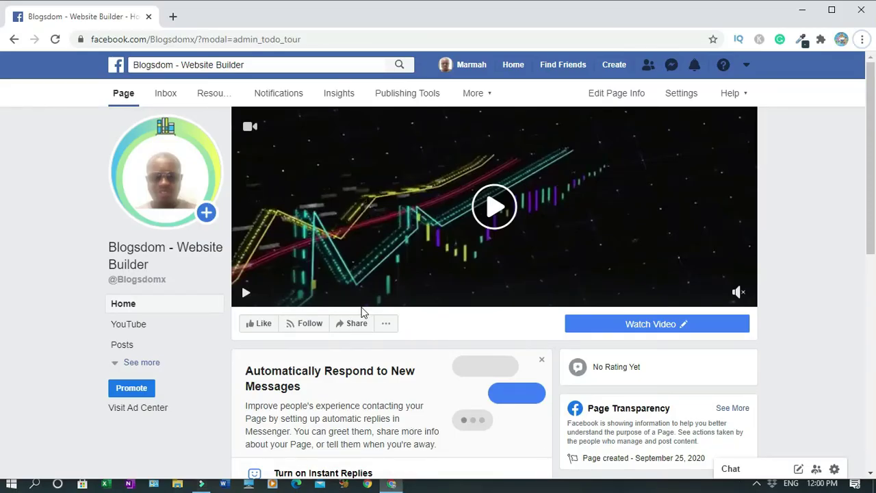
Upload the exported MP4 as the cover via Change Cover's Upload Photo/Video option.
click(271, 129)
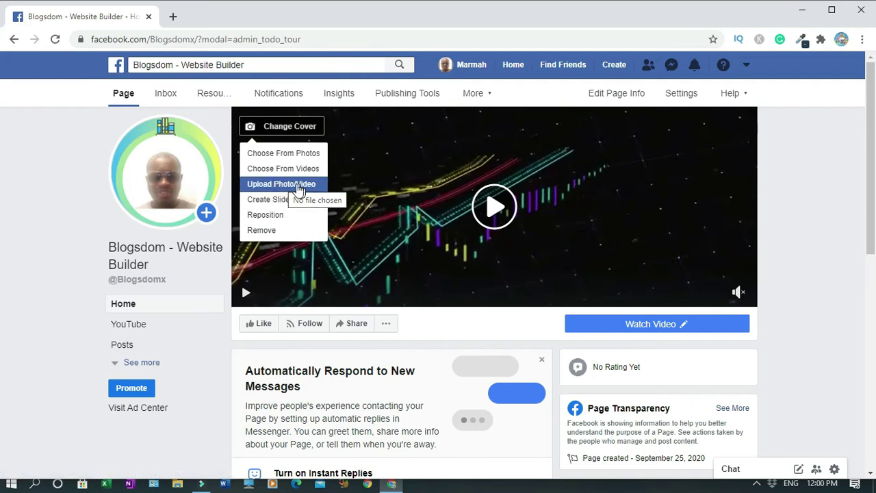
click(282, 184)
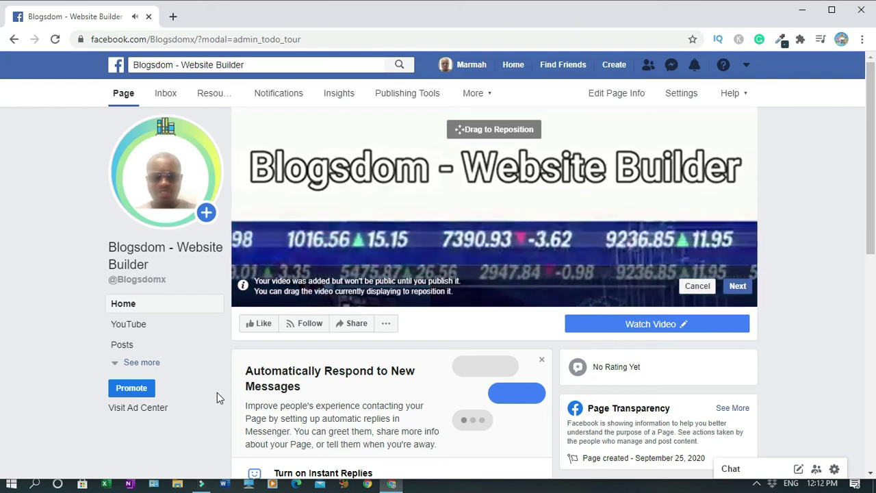
Shift the cover video upward, pick thumbnail 2/10, and enable automatic loop replay.
drag(539, 298, 541, 188)
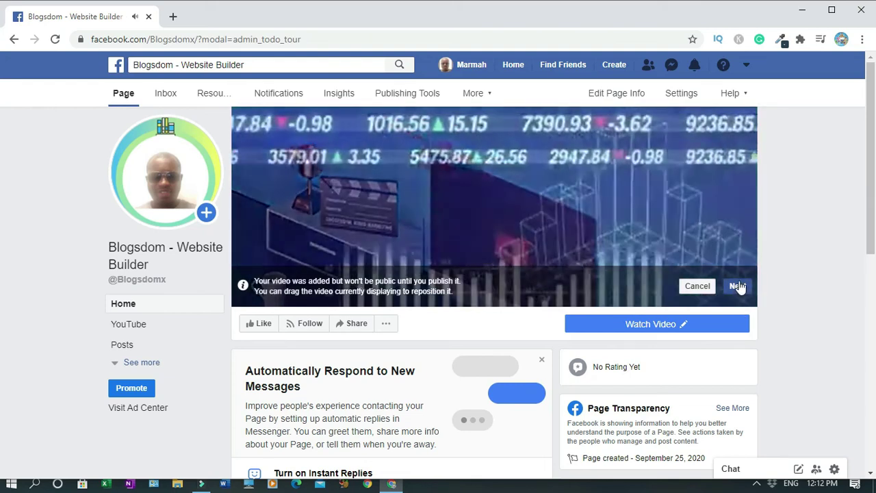
click(738, 286)
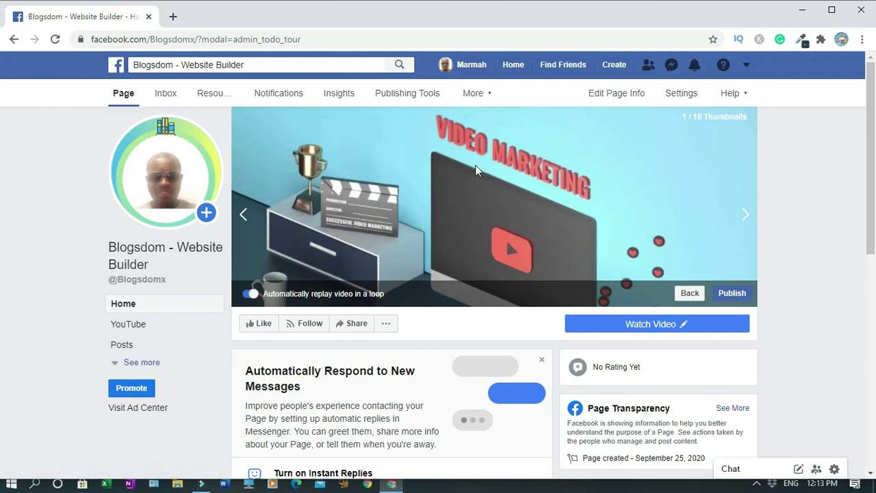
click(746, 218)
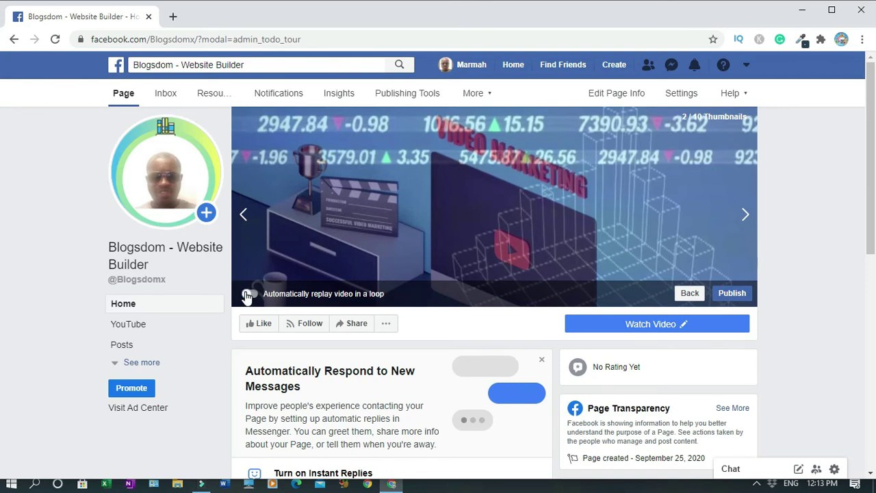
click(250, 295)
click(733, 293)
Confirm publishing the cover video and raise its volume from mute.
click(542, 241)
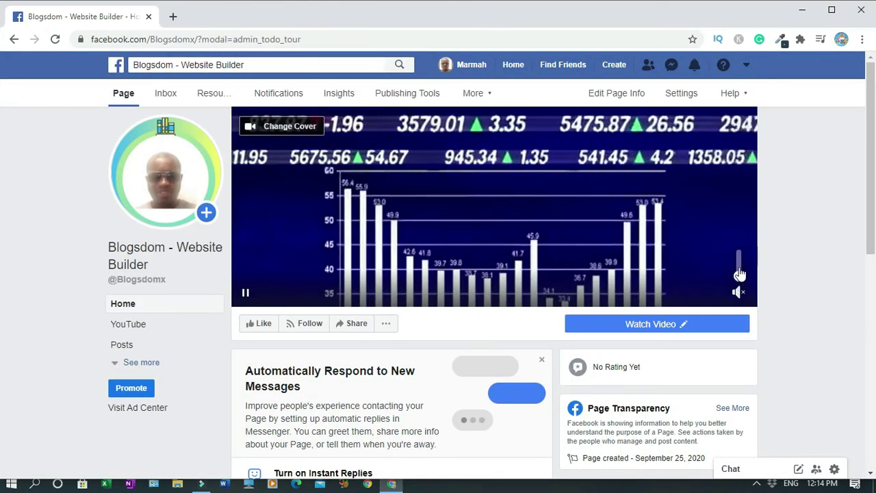
drag(739, 274, 739, 265)
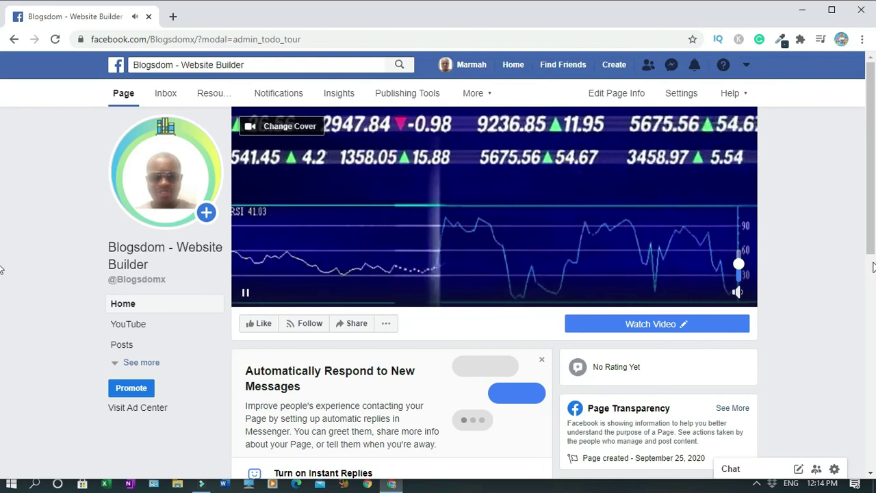